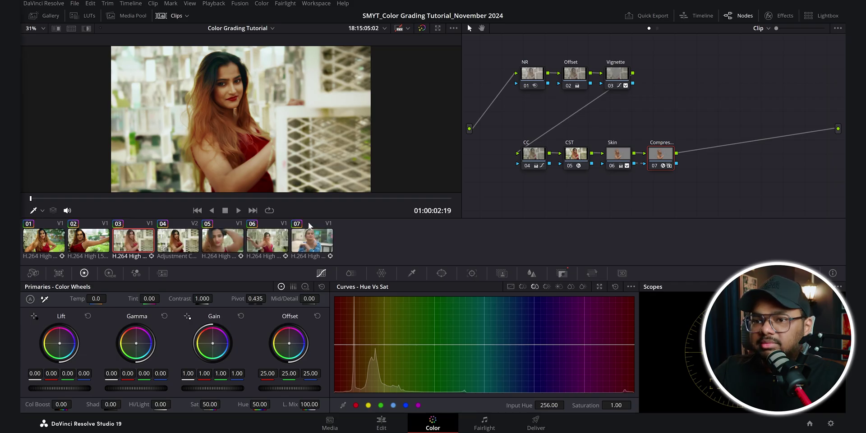
- Select adjustment clip 04 and disable all eleven nodes of its look tree with Ctrl+D
left_click(222, 240)
left_click(312, 246)
left_click(228, 240)
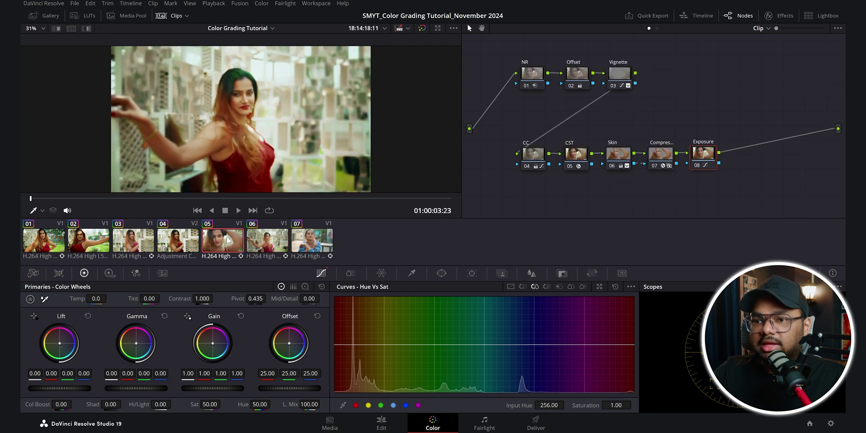
left_click(185, 242)
left_click_drag(822, 51, 488, 183)
key("ctrl+d")
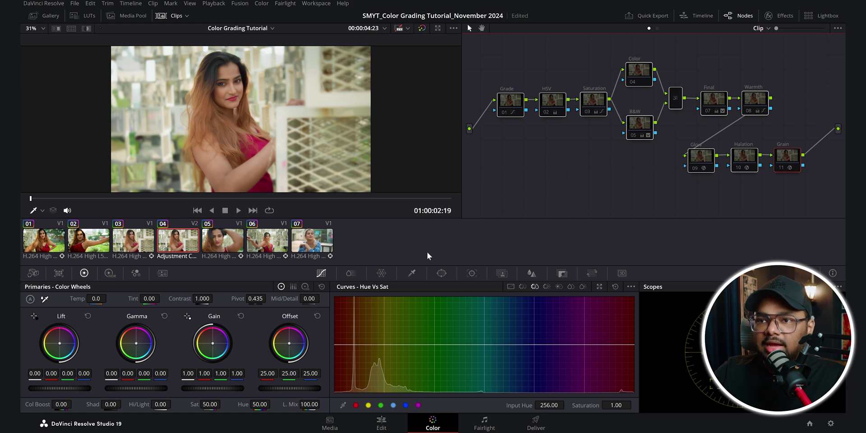
- Step through the following clips to clip 07, then select clip 06 to view its grade
left_click(222, 240)
left_click(267, 240)
left_click(311, 240)
left_click(265, 244)
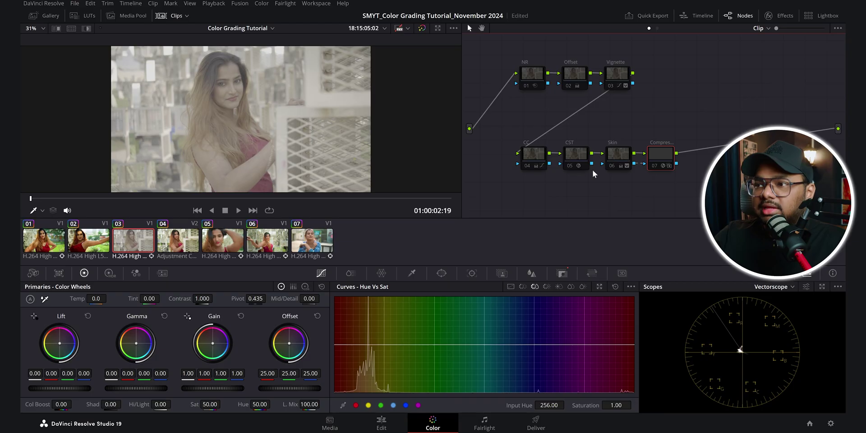
- Check that clip 03's CST node converts Sony S-Gamut3/S-Log3 to Rec.709 Gamma 2.4
left_click(575, 151)
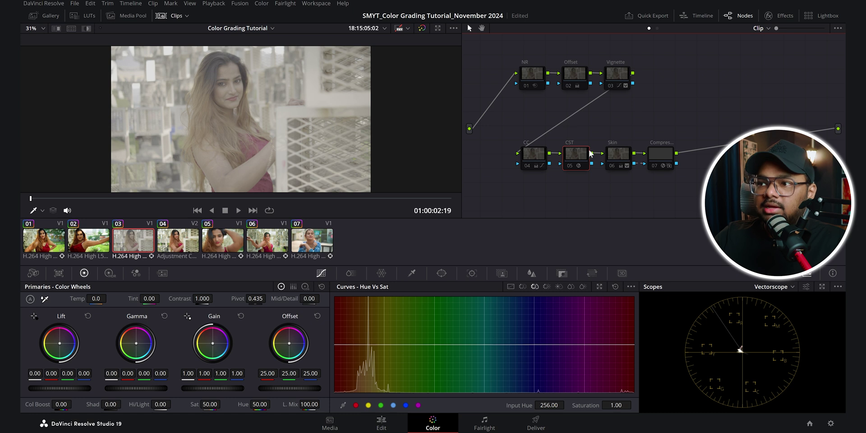
left_click(777, 15)
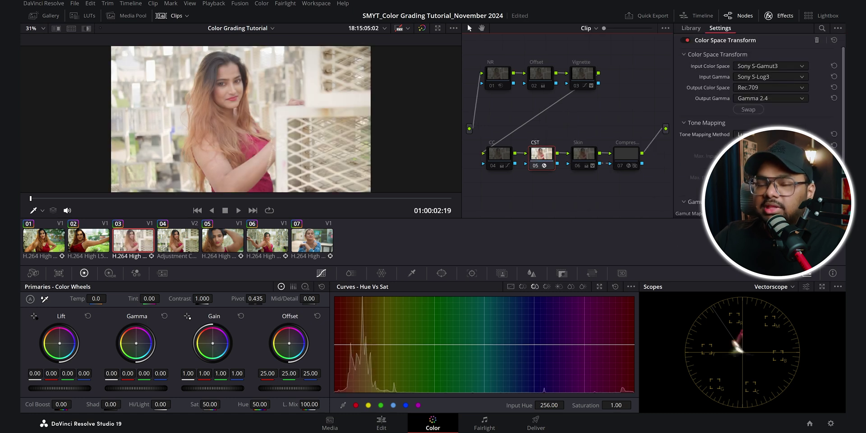
left_click(777, 15)
- Toggle clip 03's Offset node (15.00) off and back on to compare, leaving it active
left_click(574, 76)
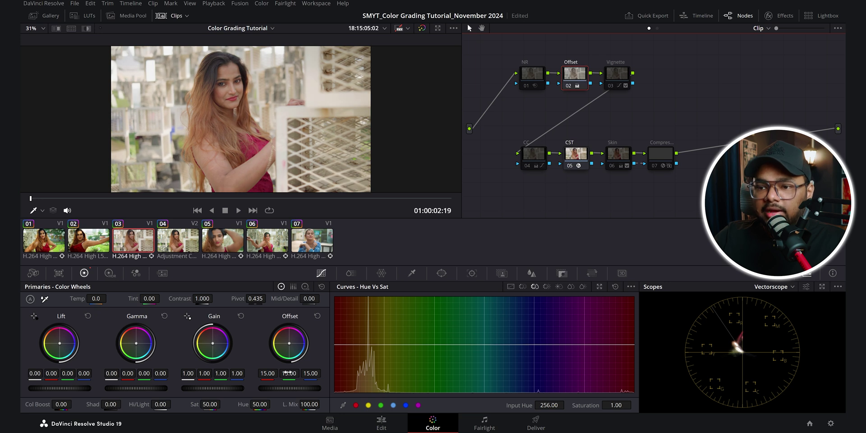
scroll(772, 290, "up", 1)
key("ctrl+d")
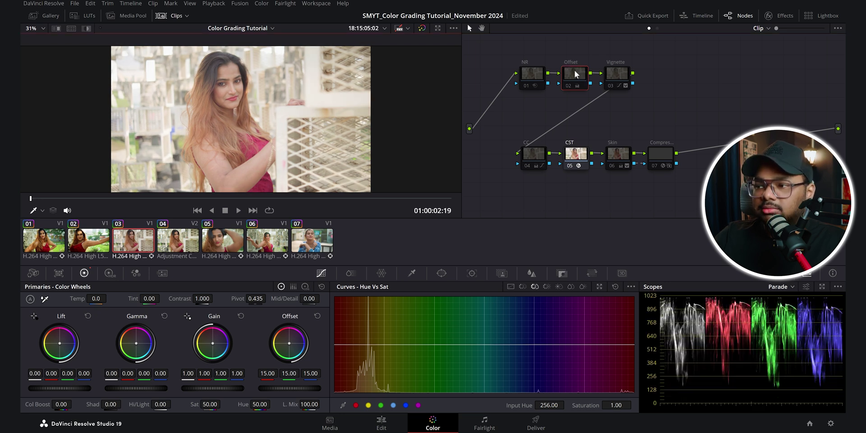
key("ctrl+d")
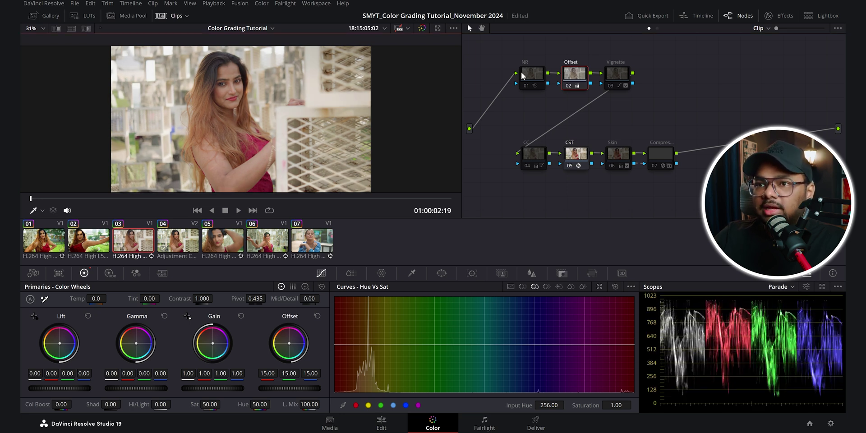
scroll(323, 93, "up", 6)
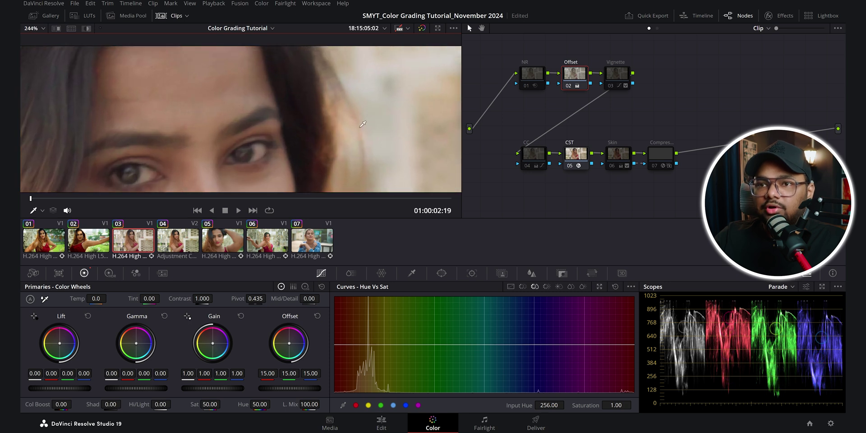
- Review the NR node's spatial noise reduction: Better mode, Small radius, luma and chroma 75
left_click(532, 69)
left_click(162, 273)
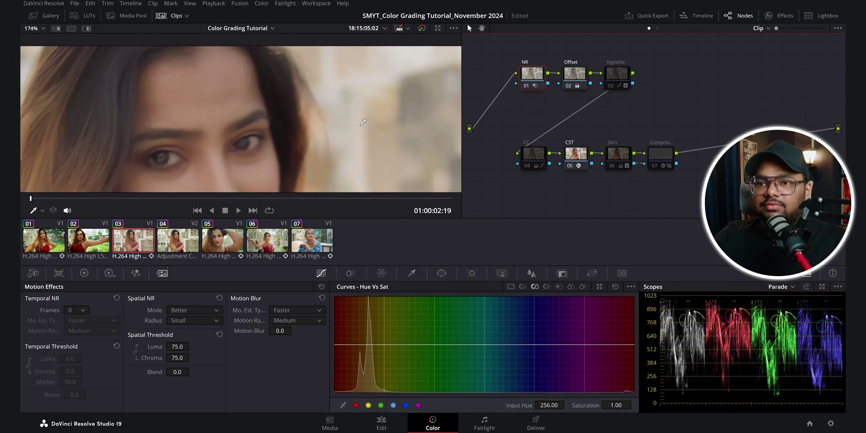
left_click(534, 155)
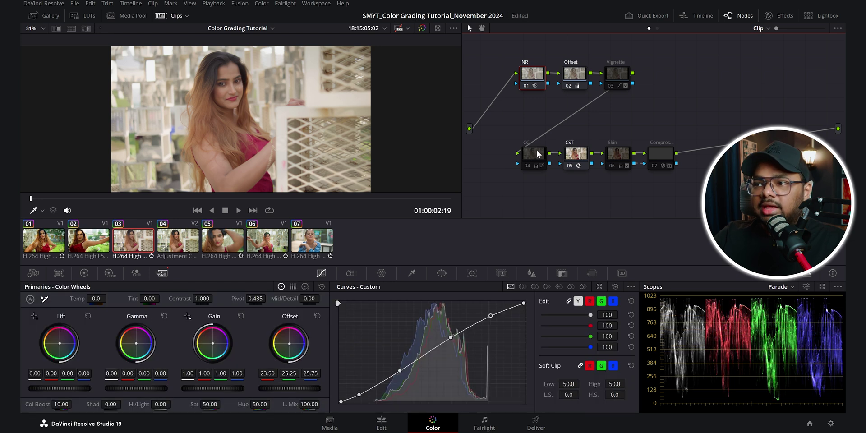
- Enable clip 03's CC node and compare its Hue vs Sat curve with the custom contrast curve
key("ctrl+d")
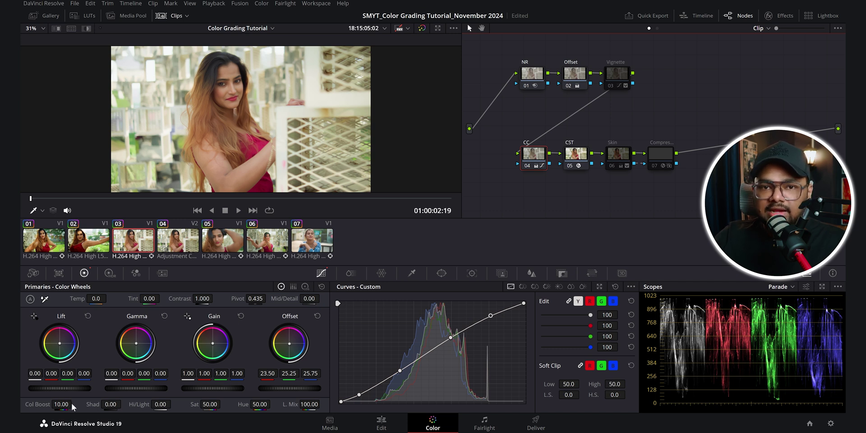
left_click(534, 286)
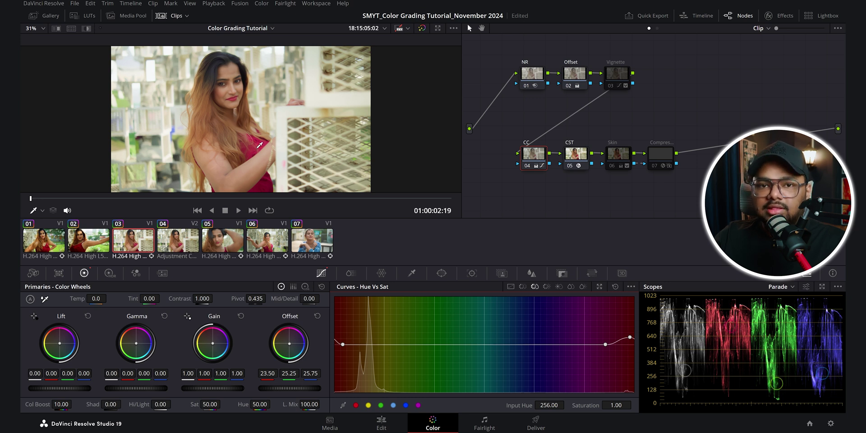
left_click(535, 286)
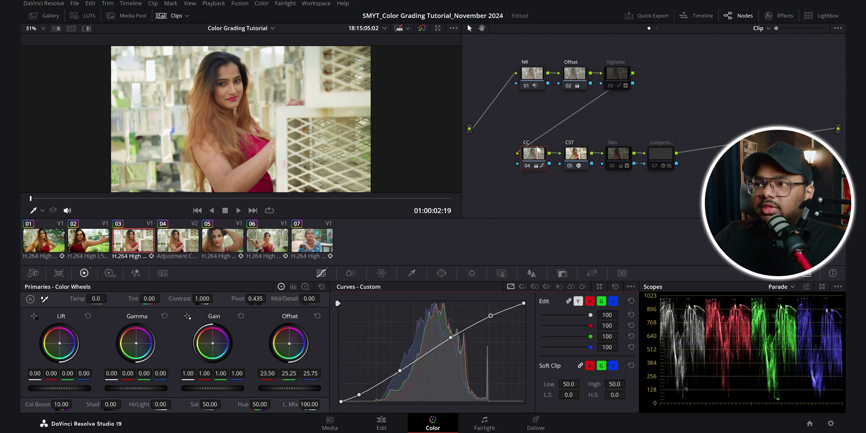
left_click(618, 75)
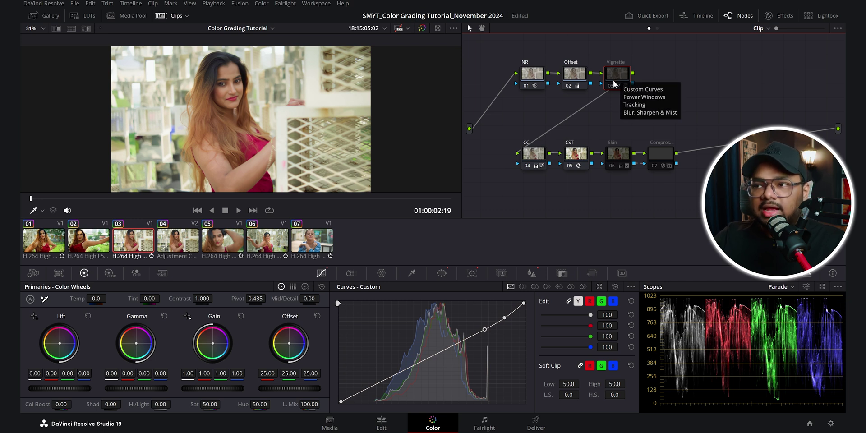
- Enable the Vignette node, track its oval window to her face, and test inverting the window
key("ctrl+d")
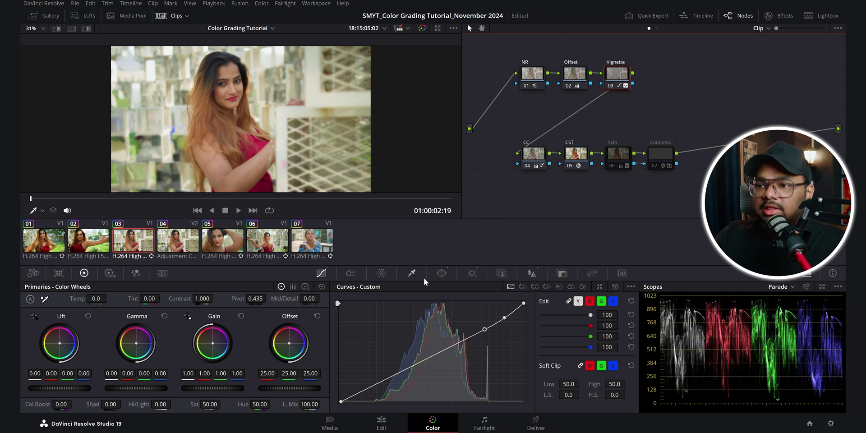
left_click(441, 273)
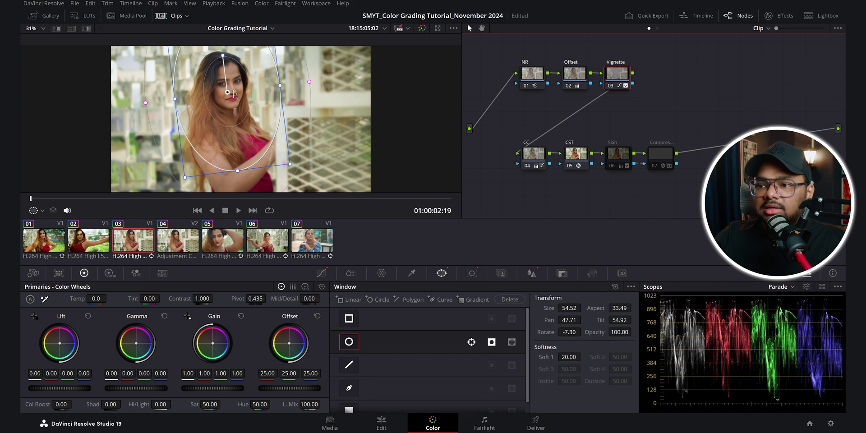
left_click(472, 273)
key("ctrl+t")
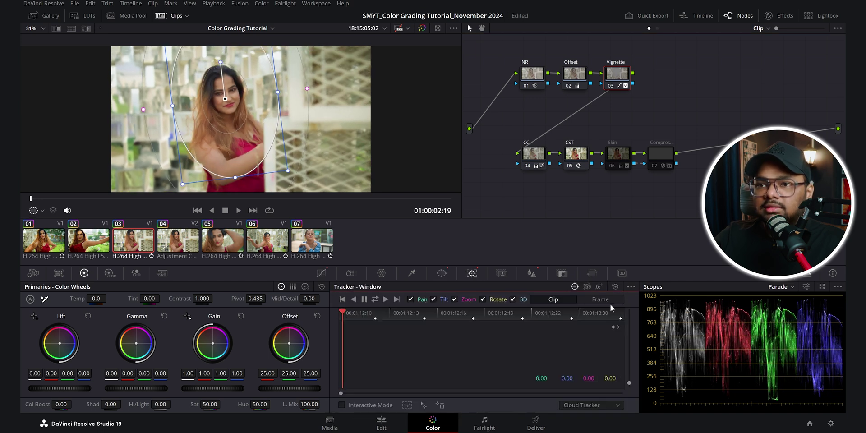
left_click(441, 272)
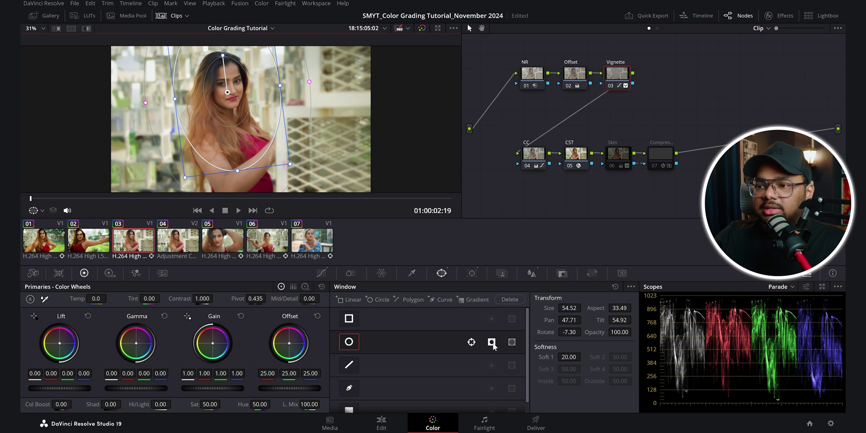
left_click(491, 343)
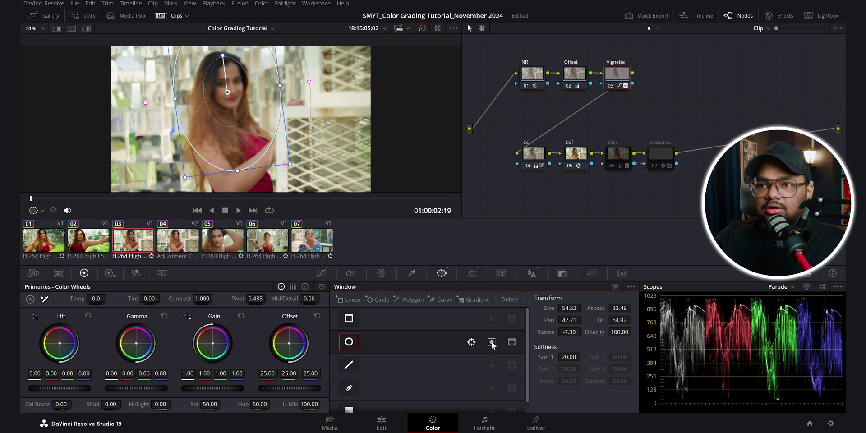
left_click(491, 342)
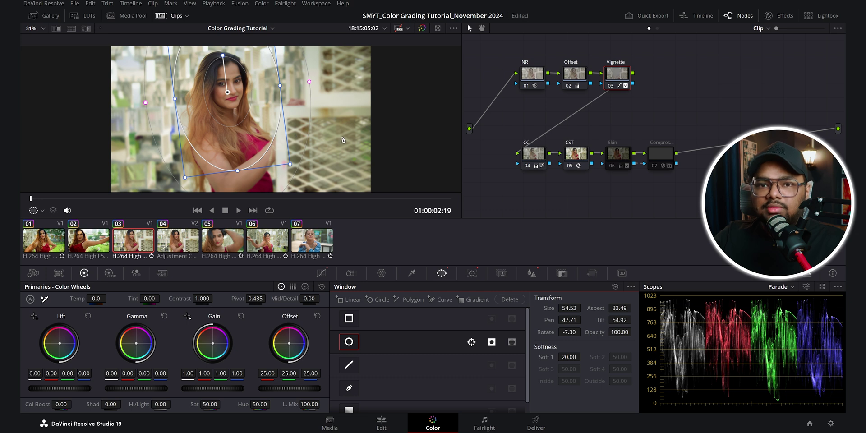
- Review the Vignette node's curve and 0.50 blur settings, comparing the grade off and on
left_click(321, 273)
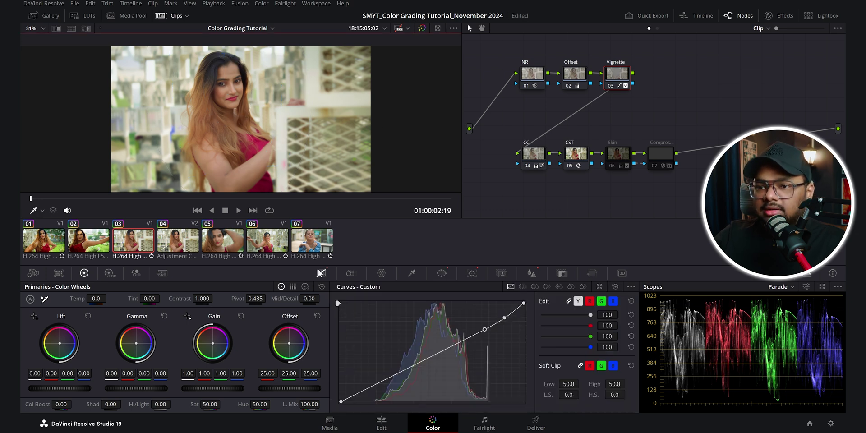
left_click(531, 273)
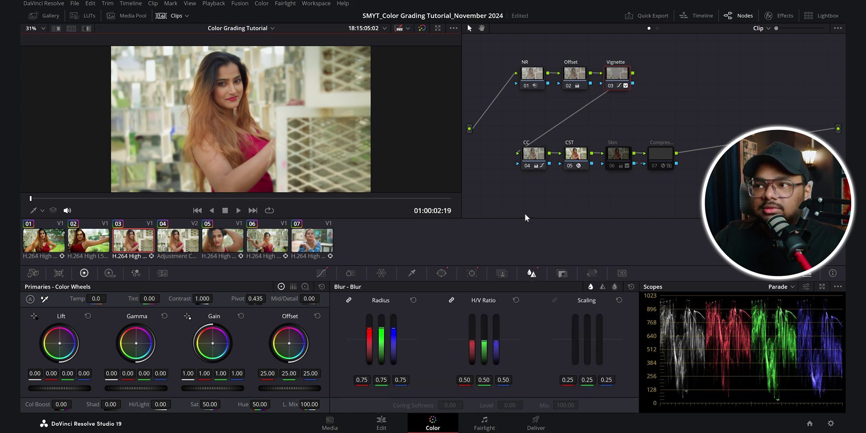
key("ctrl+d")
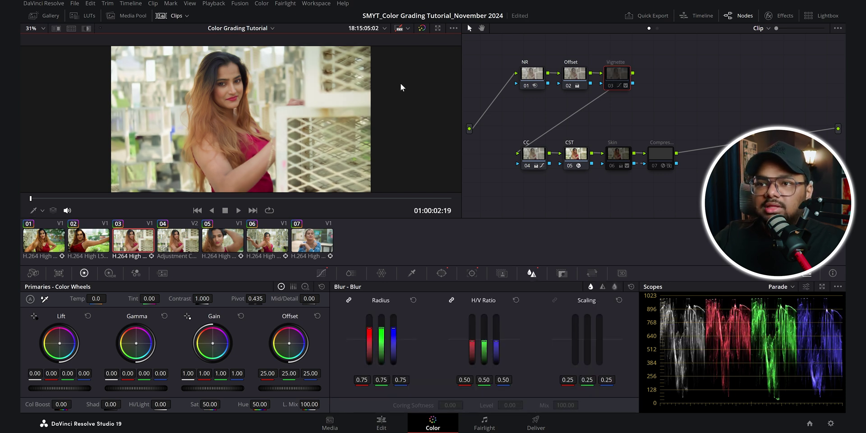
key("ctrl+d")
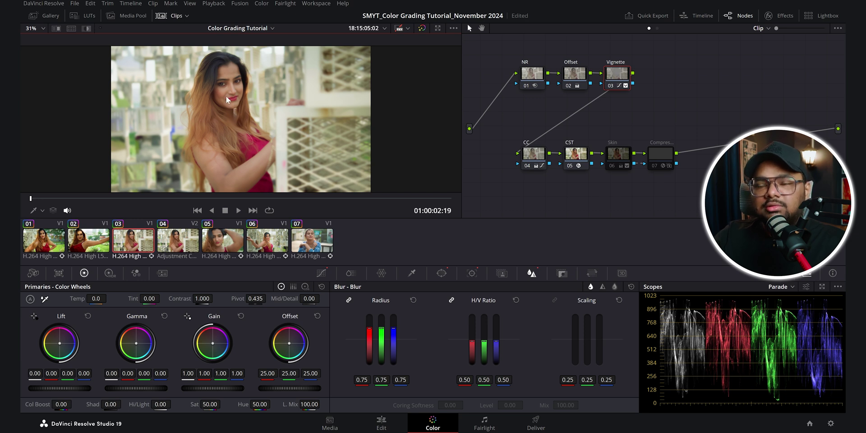
left_click(611, 156)
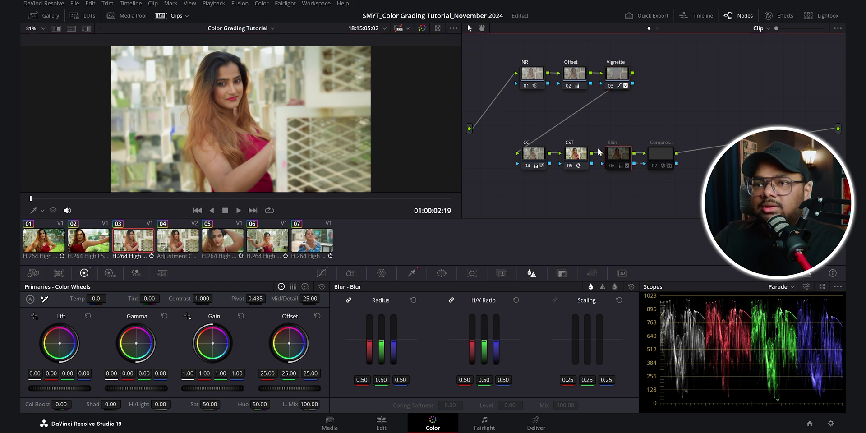
- Enable the Skin node, save the project, and preview its qualified skin area
key("ctrl+d")
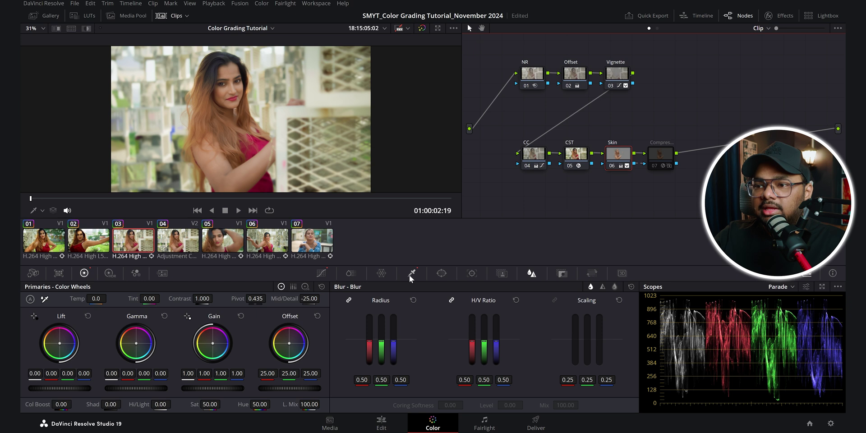
left_click(411, 274)
key("ctrl+s")
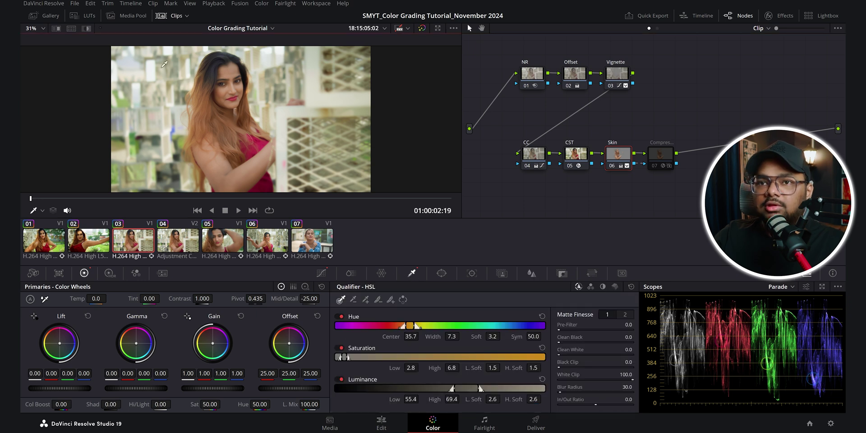
left_click(88, 29)
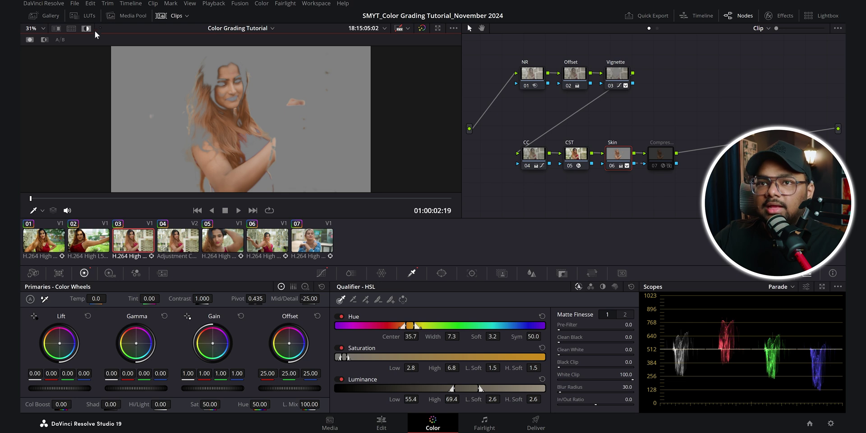
key("shift+h")
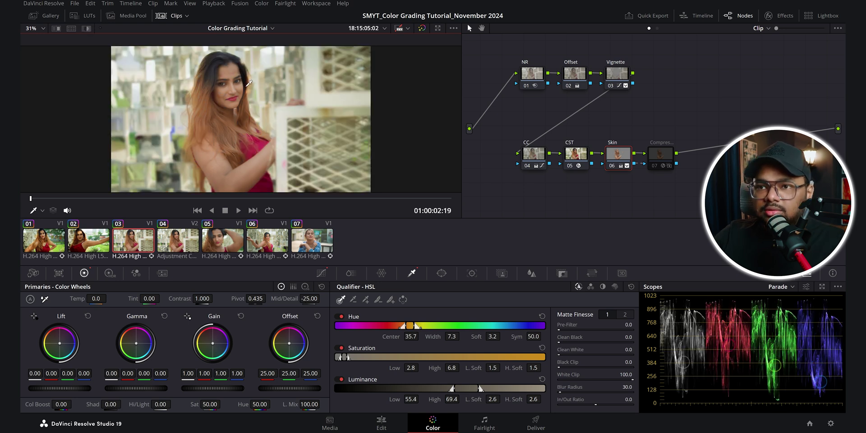
- Flatten the Skin node's Hue vs Hue curve, add points at orange skin hues, and enable Compressor 07
left_click(321, 272)
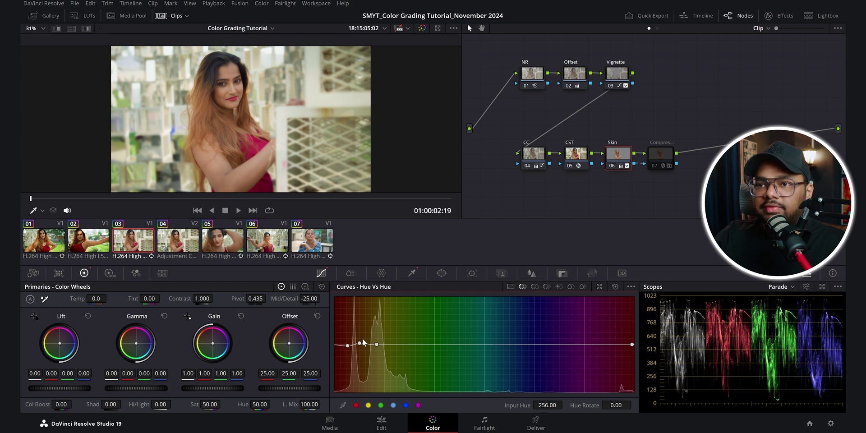
left_click(615, 285)
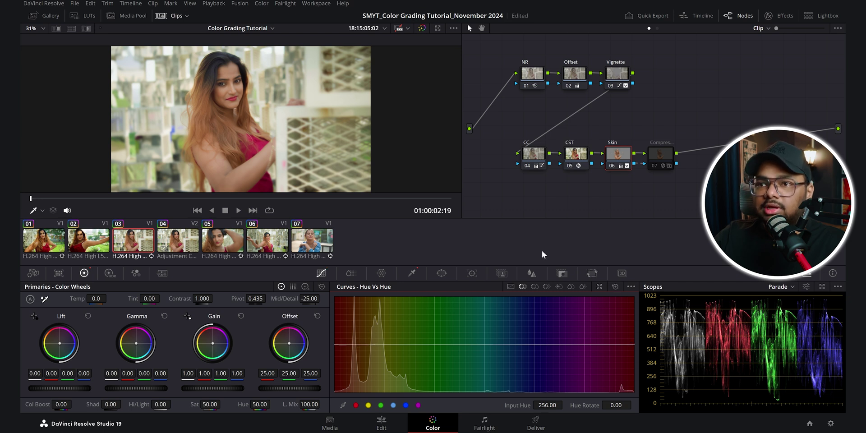
left_click(266, 94)
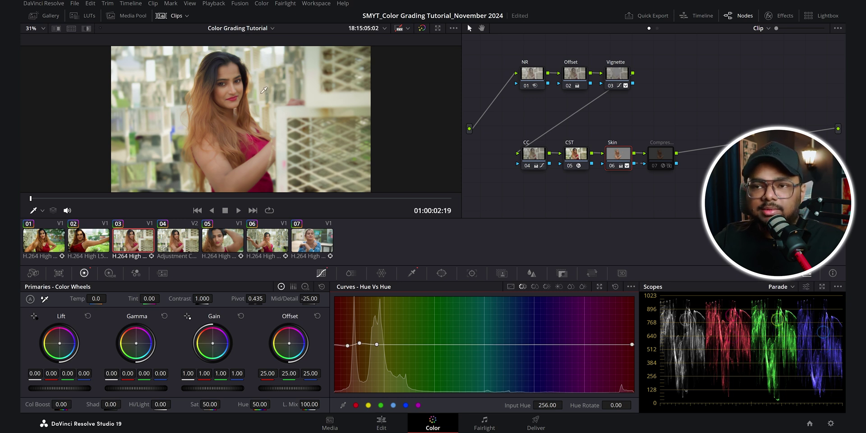
left_click(665, 156)
key("ctrl+d")
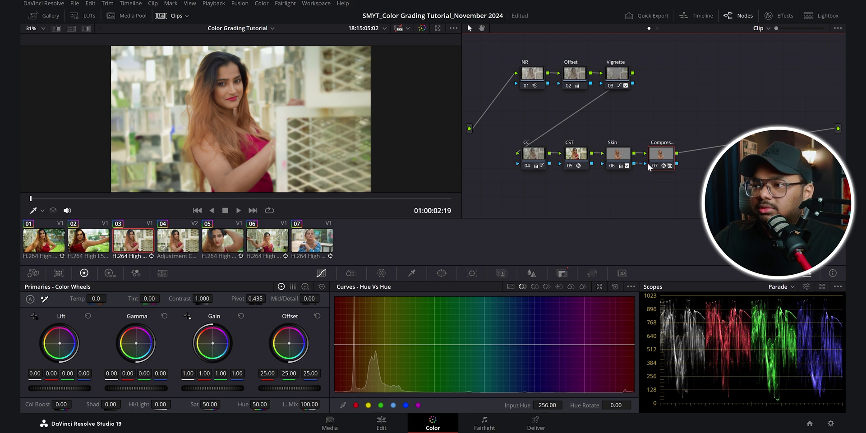
- Compare the qualifiers of nodes 06 and 07 with a Highlight matte preview, then show Color Compressor settings
key("alt+q")
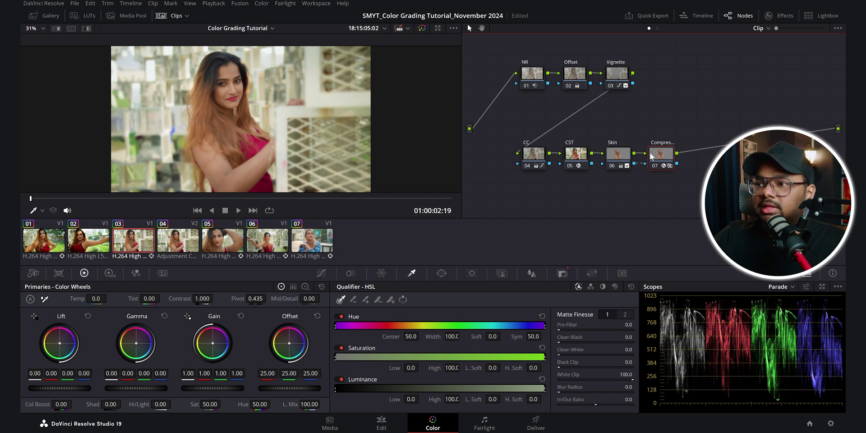
left_click(616, 159)
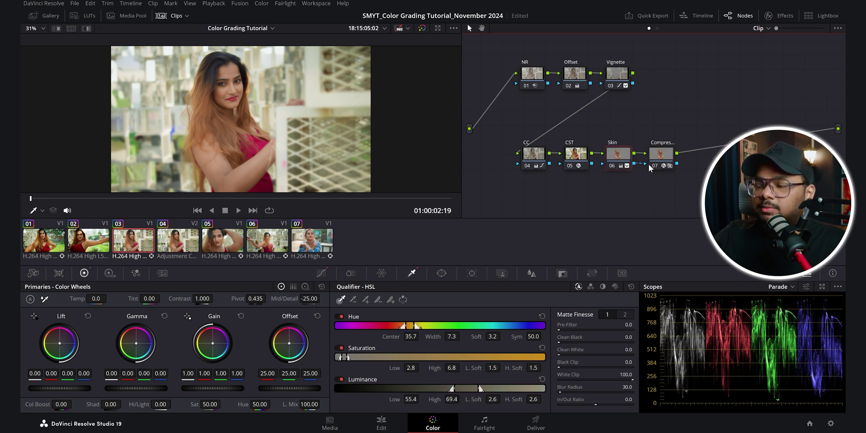
left_click(669, 154)
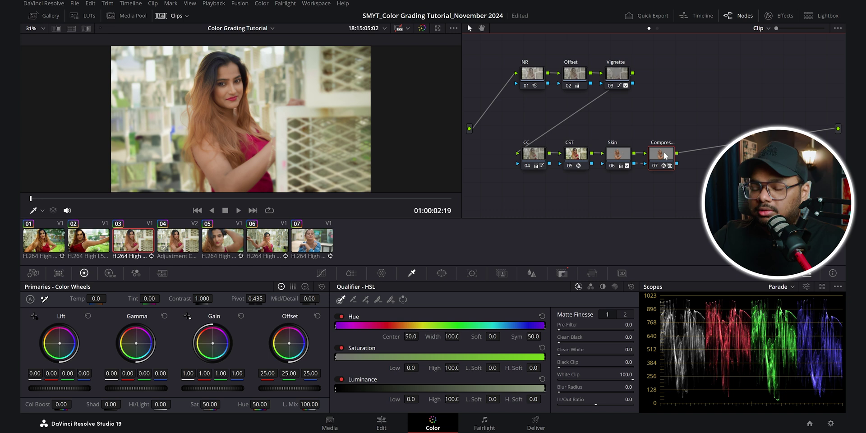
left_click(84, 30)
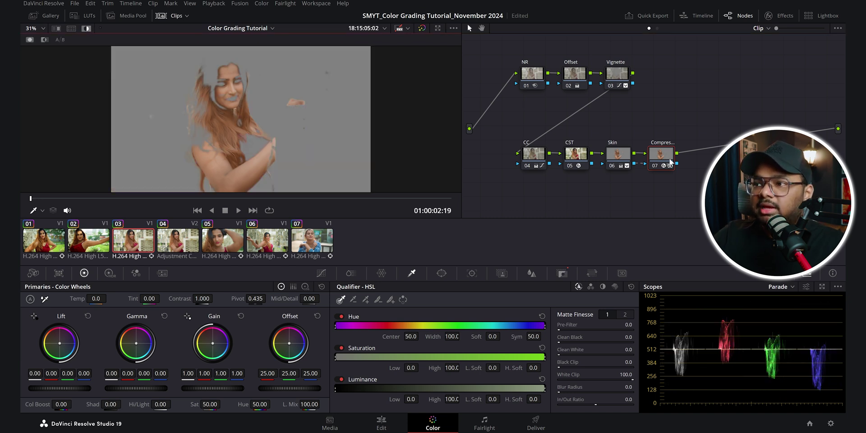
left_click(87, 29)
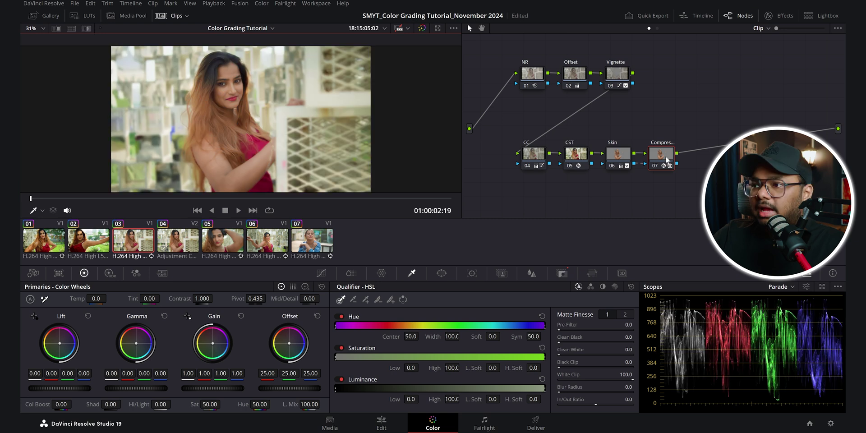
left_click(778, 16)
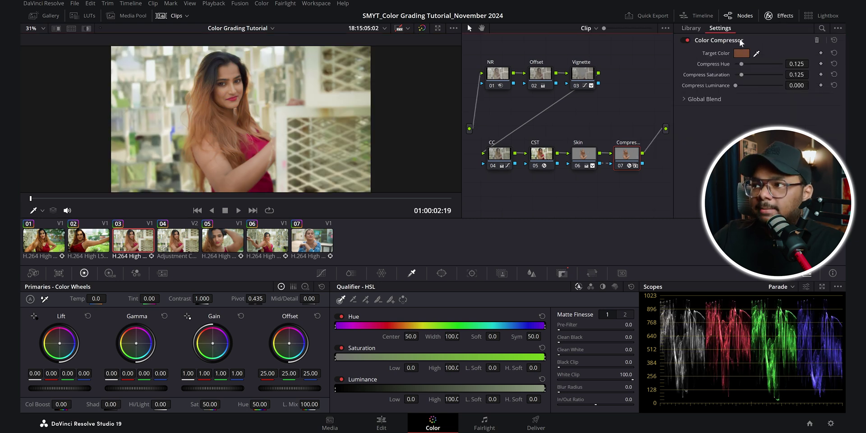
- Test the Color Compressor with skin and red targets and hue/saturation at 1.000, then reset it
left_click(756, 53)
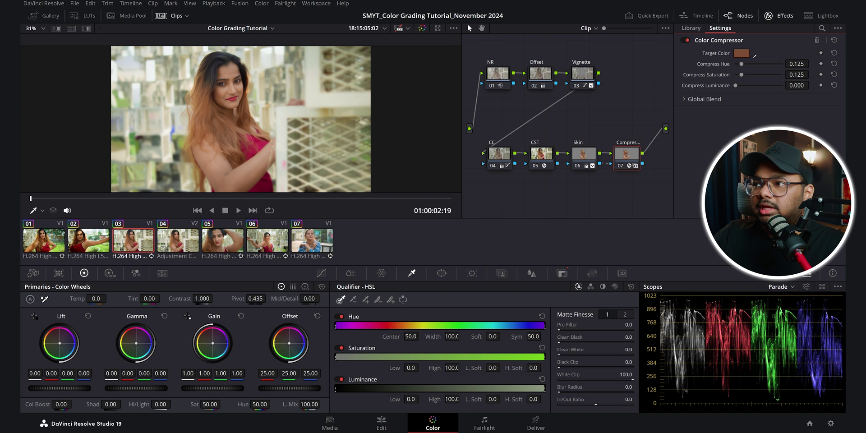
left_click(221, 91)
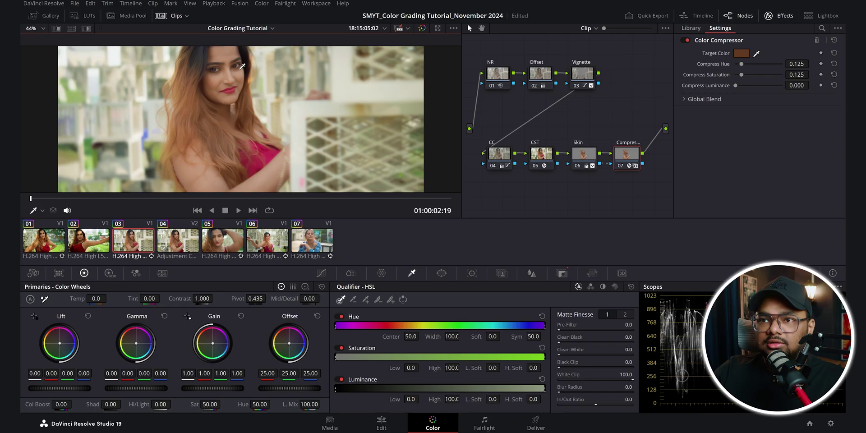
scroll(242, 65, "up", 3)
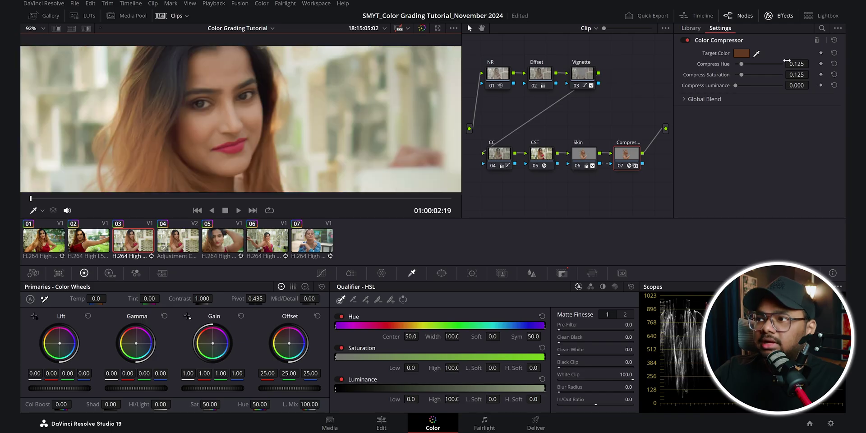
left_click_drag(742, 64, 808, 72)
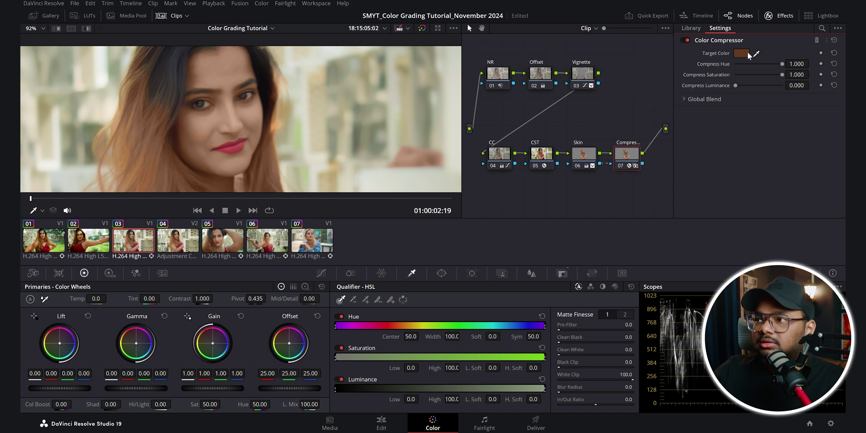
left_click(241, 151)
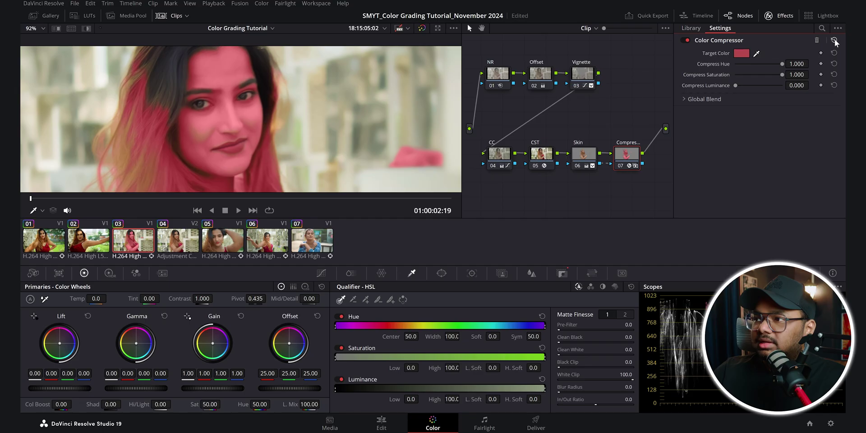
left_click(834, 40)
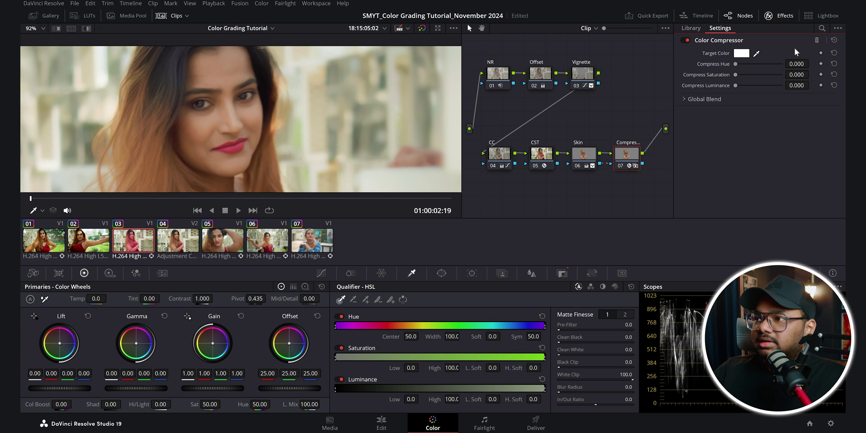
- Target the face's skin tone, set Compress Hue 0.248 and Compress Saturation 0.340, and compare on/off
left_click(197, 123)
scroll(196, 123, "up", 5)
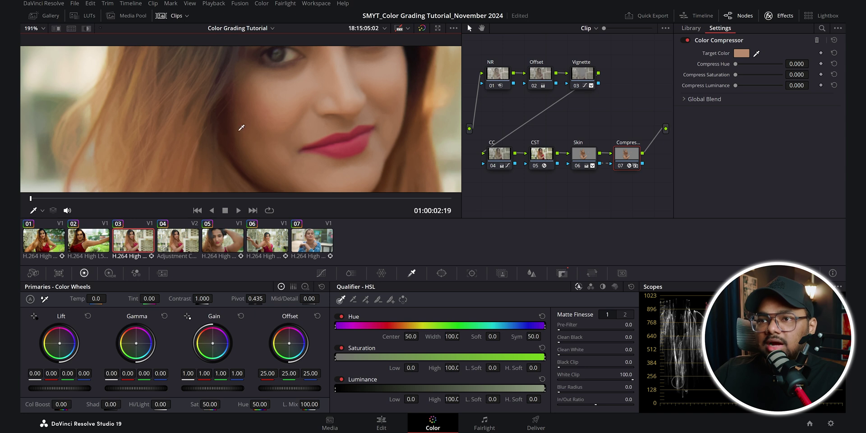
scroll(293, 101, "down", 2)
scroll(294, 101, "down", 1)
left_click(172, 16)
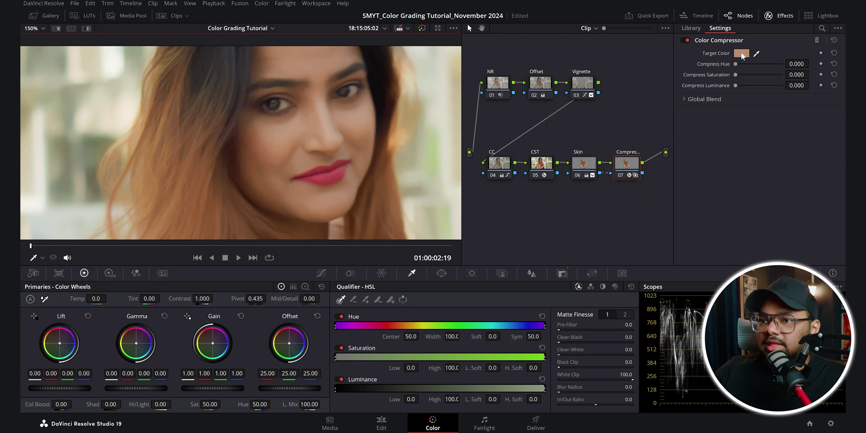
left_click_drag(735, 66, 746, 64)
left_click_drag(735, 74, 751, 75)
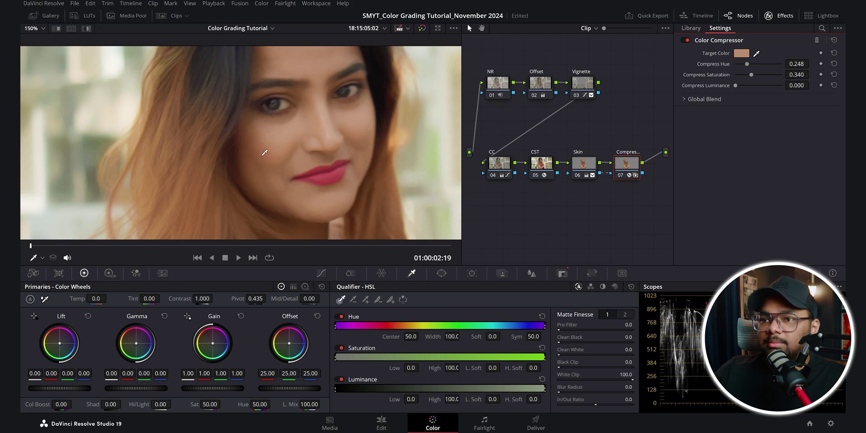
key("ctrl+d")
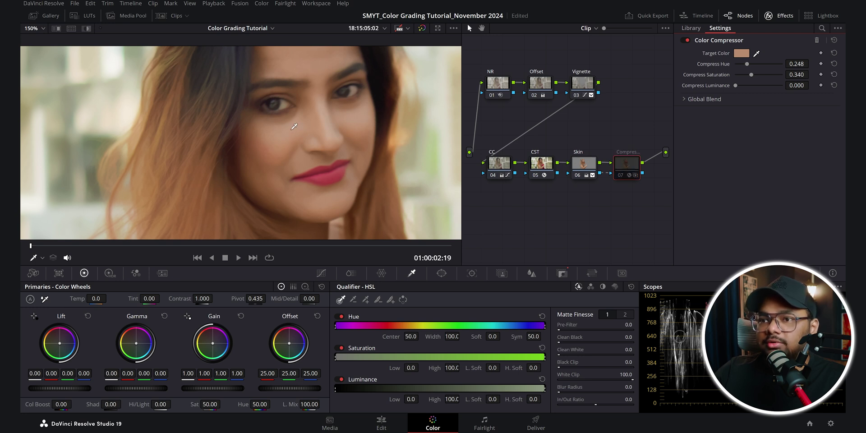
key("ctrl+d")
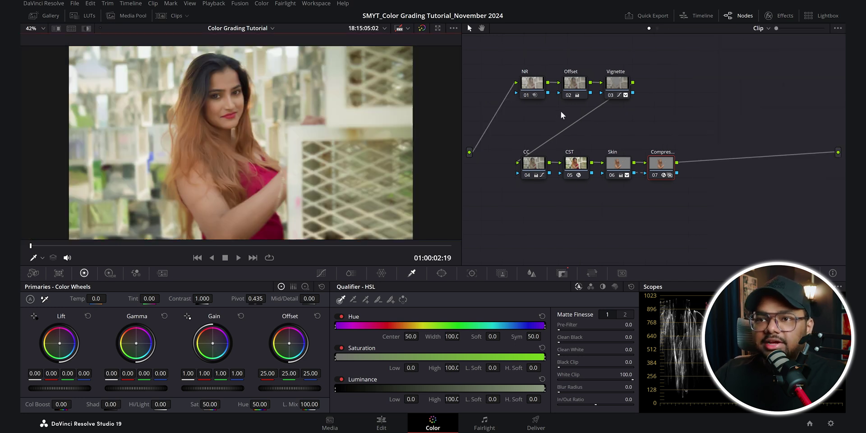
- Switch to clip 05 and re-enable its CST, NR, Skin and Compressor nodes
left_click(176, 16)
left_click(219, 242)
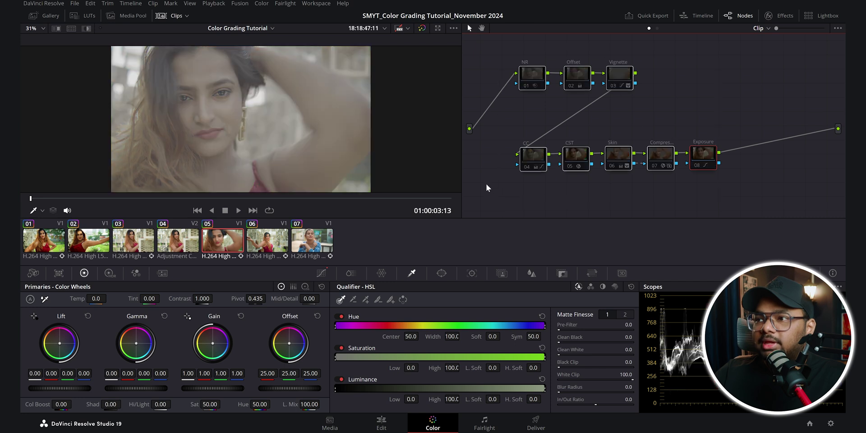
left_click(572, 154)
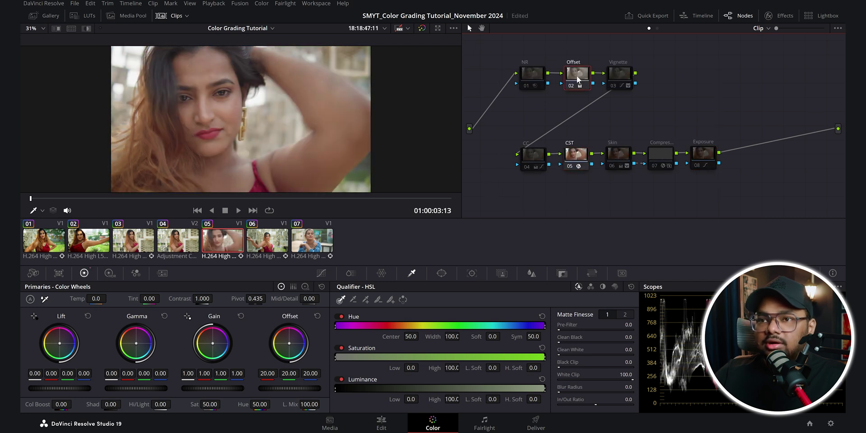
left_click(534, 76)
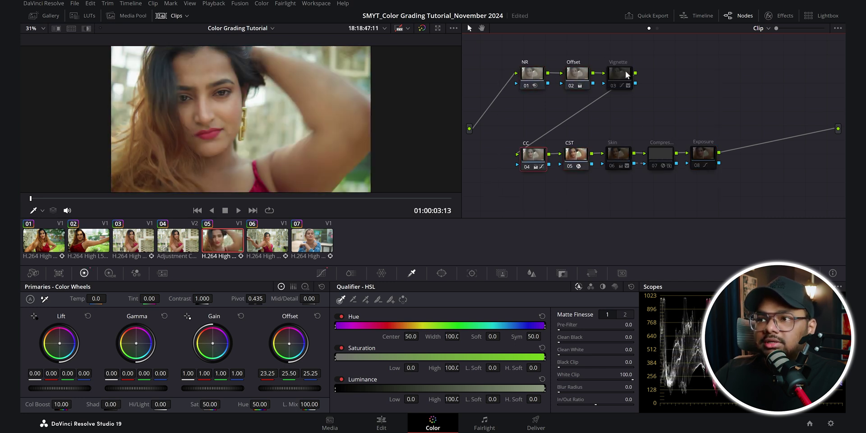
left_click(618, 154)
left_click(661, 154)
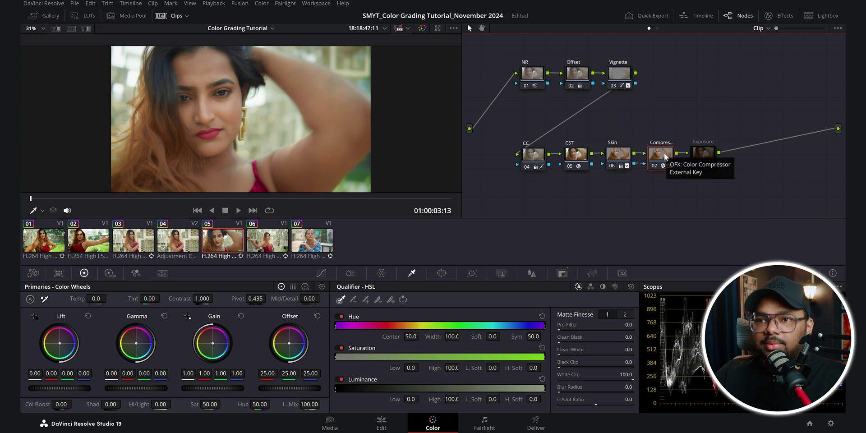
- Re-enable Exposure node 08 with its custom luma curve, then select clip 06
left_click(702, 154)
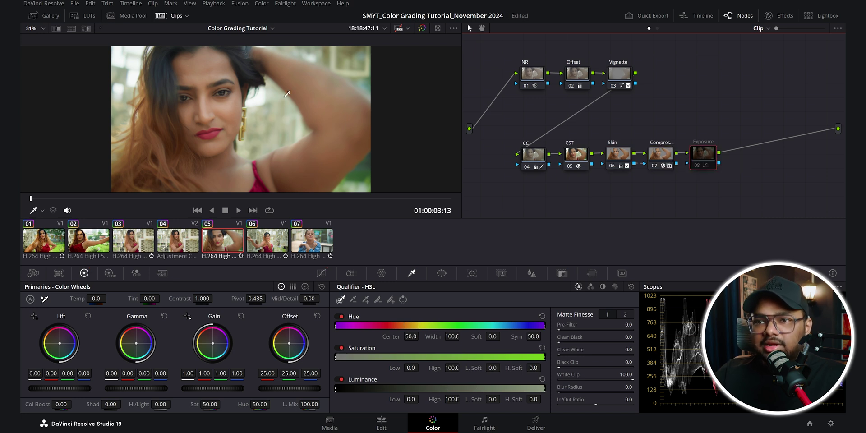
left_click(321, 273)
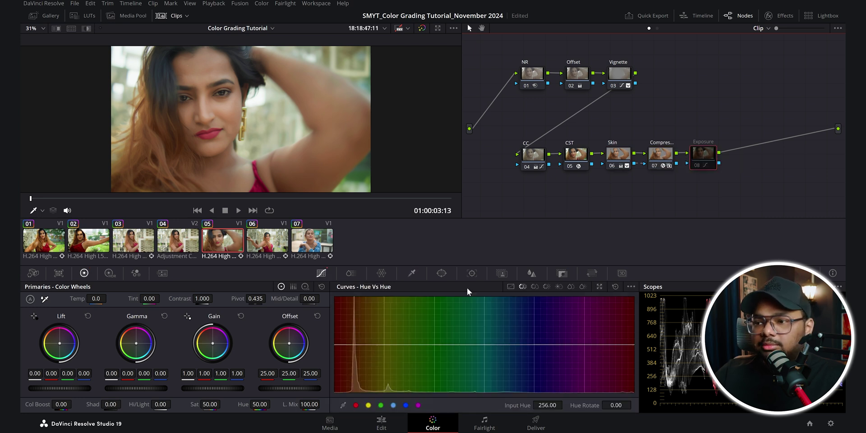
left_click(513, 286)
left_click(697, 154)
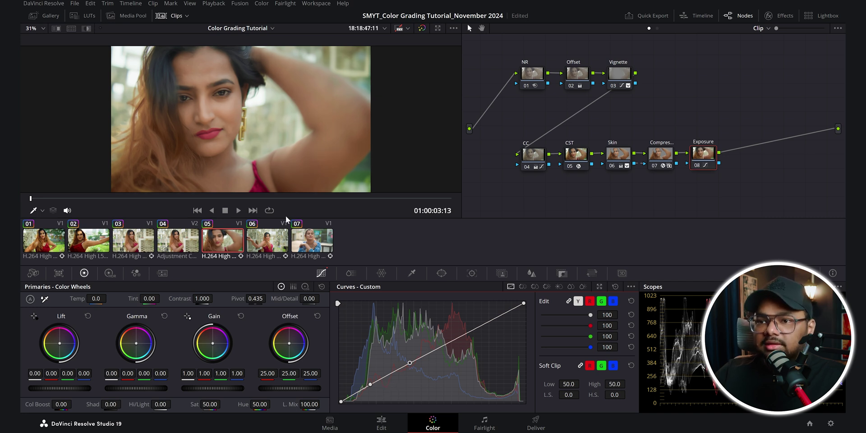
left_click(276, 242)
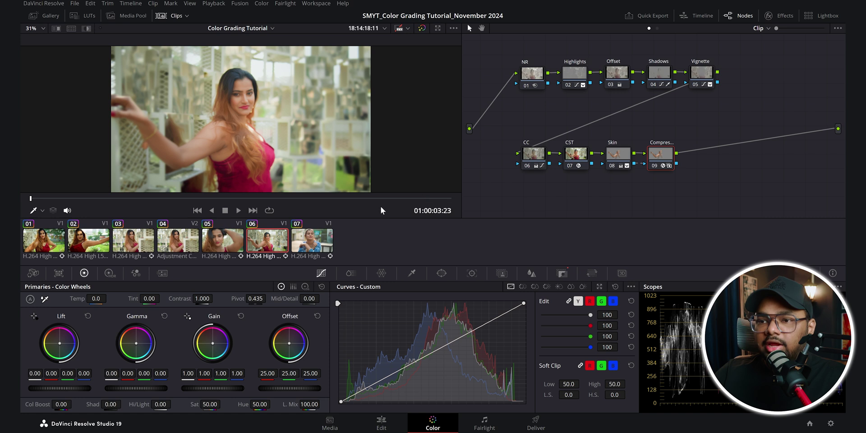
- Disable every node in clip 06's tree to see the flat log image, then re-enable CST and Offset
left_click_drag(811, 73, 498, 207)
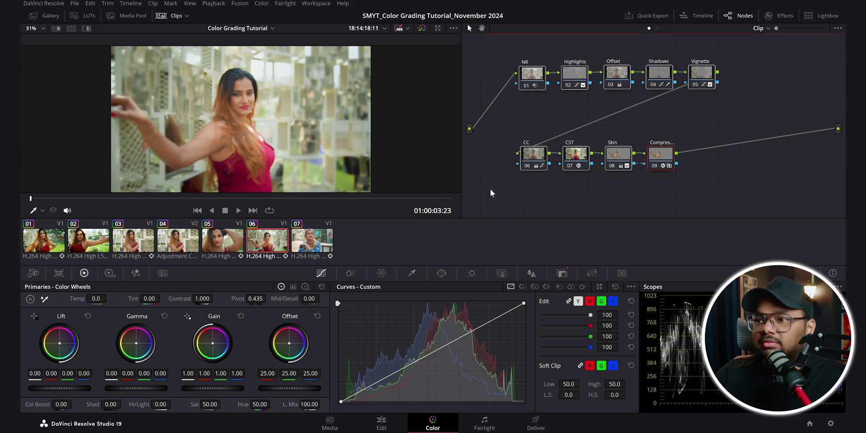
key("ctrl+d")
left_click(577, 154)
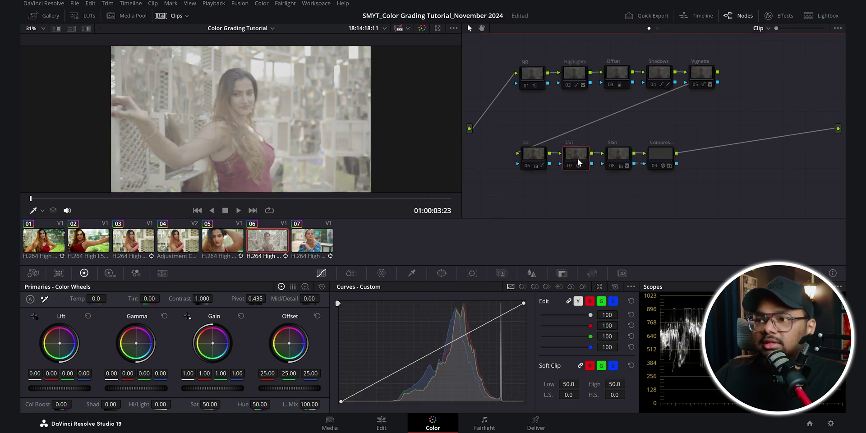
key("ctrl+d")
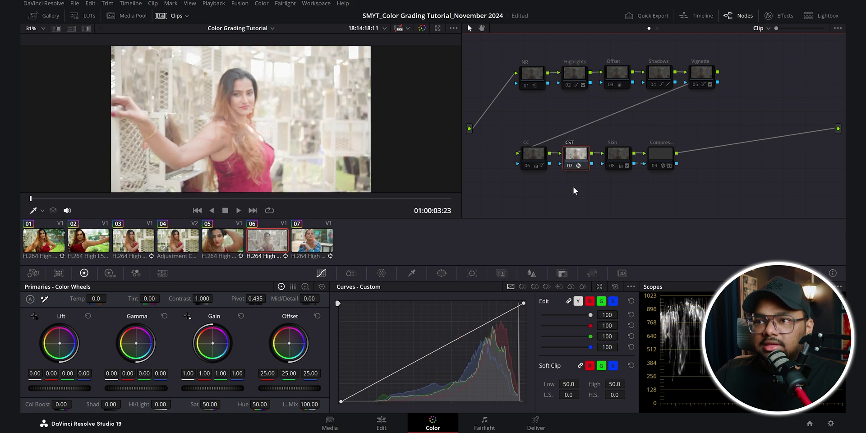
left_click(611, 74)
key("ctrl+d")
- Re-enable clip 06's NR, CC and Vignette nodes and select the Highlights node
left_click(531, 76)
key("ctrl+d")
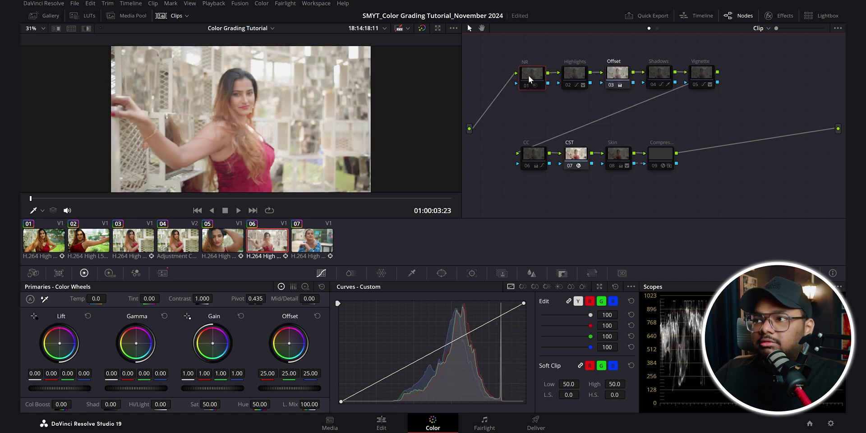
left_click(530, 156)
key("ctrl+d")
left_click(702, 71)
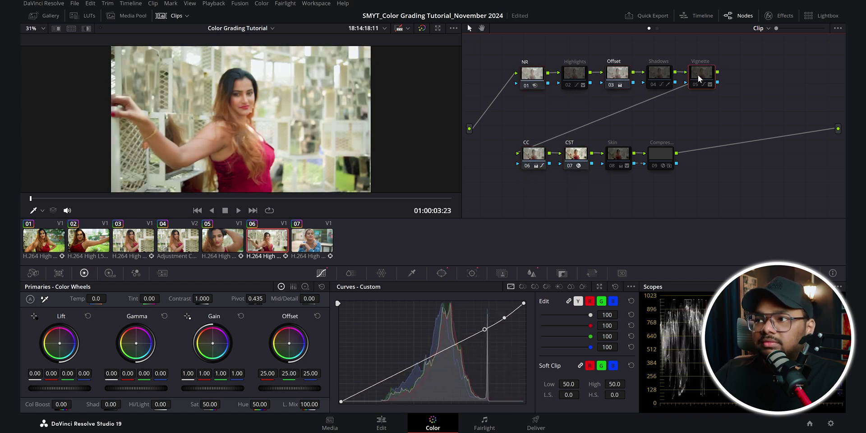
key("ctrl+d")
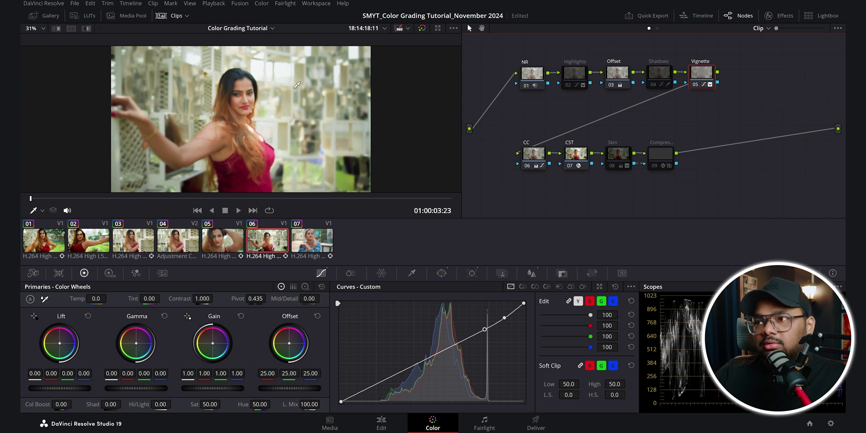
left_click(572, 73)
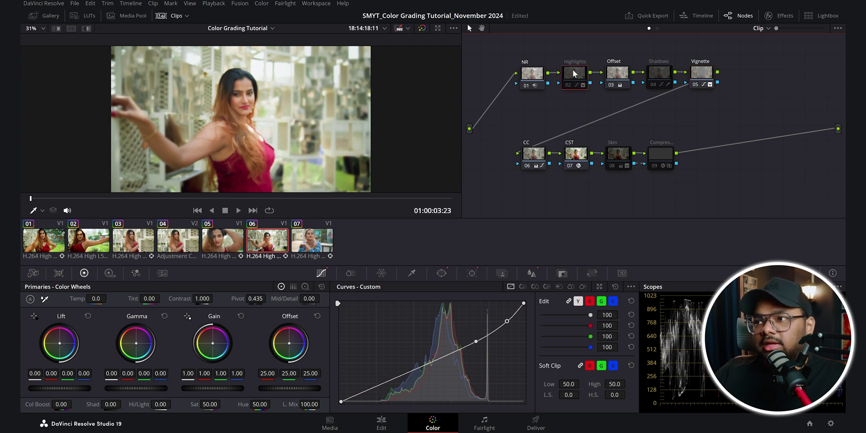
- Inspect the Highlights node's HSL qualifier matte, curves and key output, undoing a trial luminance change
left_click(411, 272)
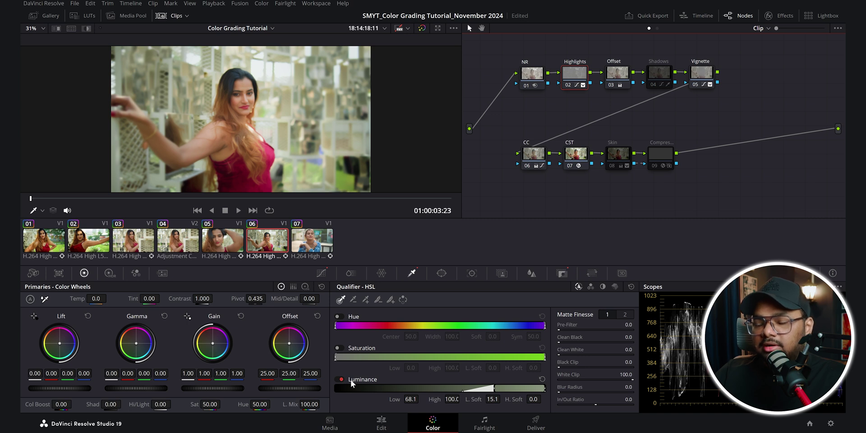
left_click(87, 29)
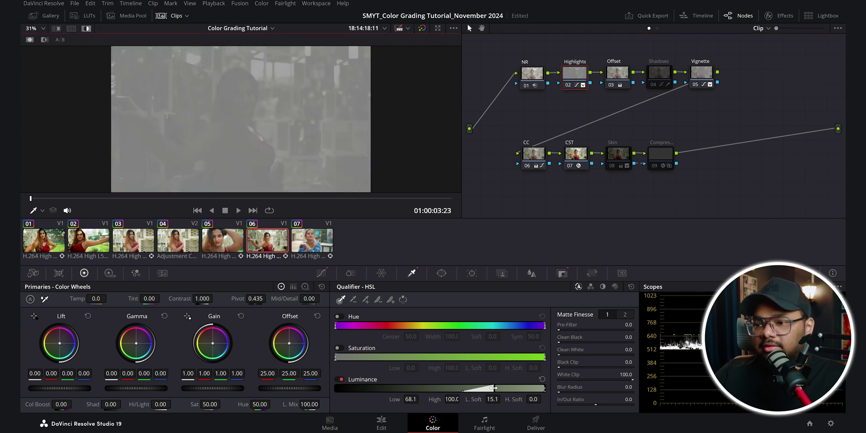
left_click_drag(494, 389, 502, 398)
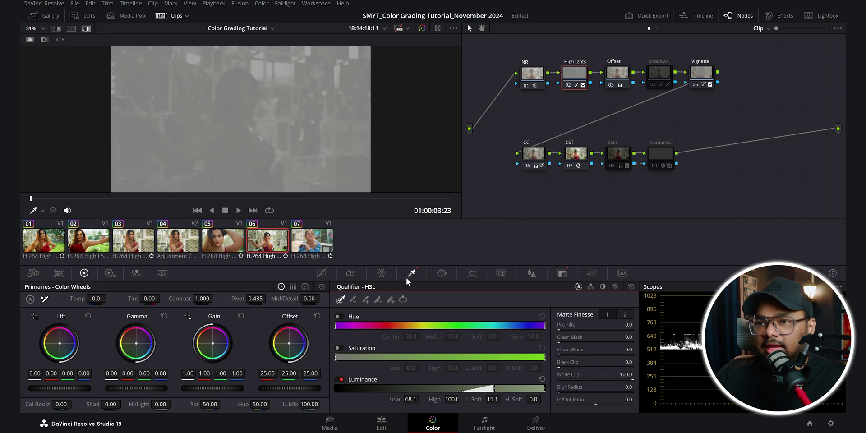
key("ctrl+z")
key("shift+h")
left_click(320, 273)
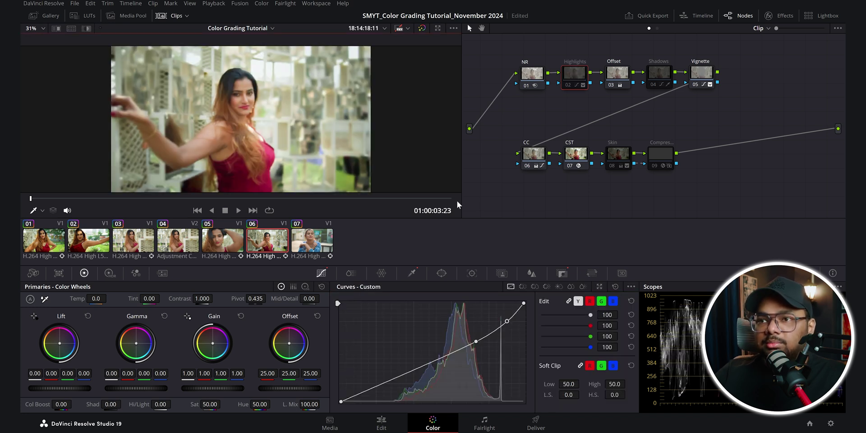
left_click(562, 273)
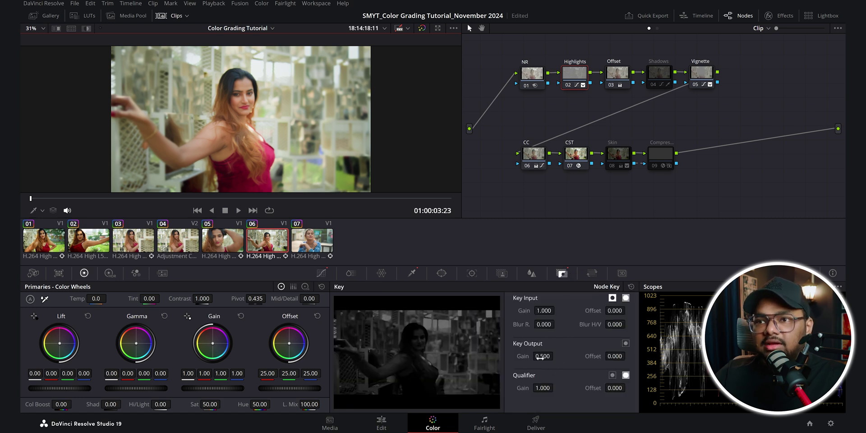
- Re-enable the Shadows node and view its luminance matte, nudging the high limit to about 60.1
left_click(656, 76)
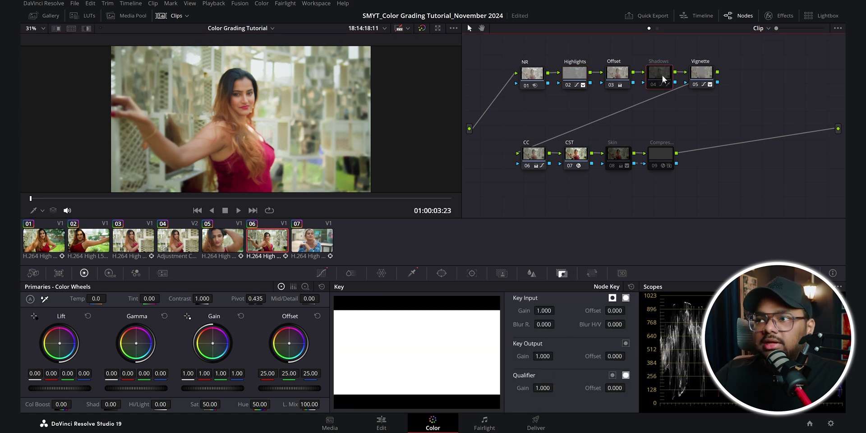
key("ctrl+d")
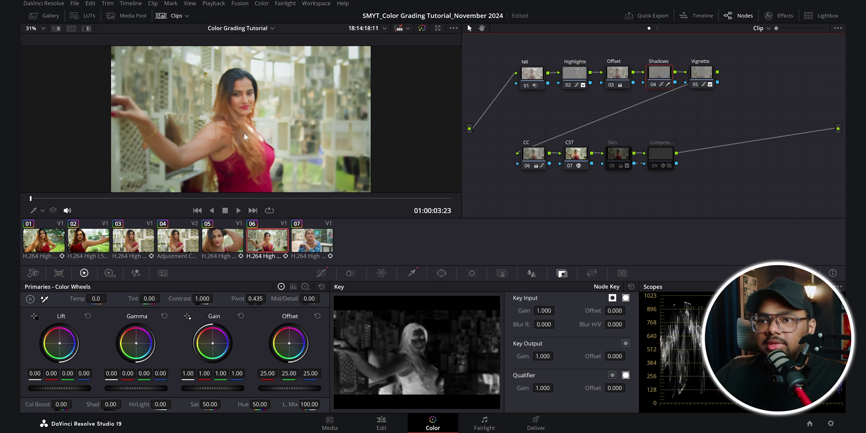
left_click(411, 272)
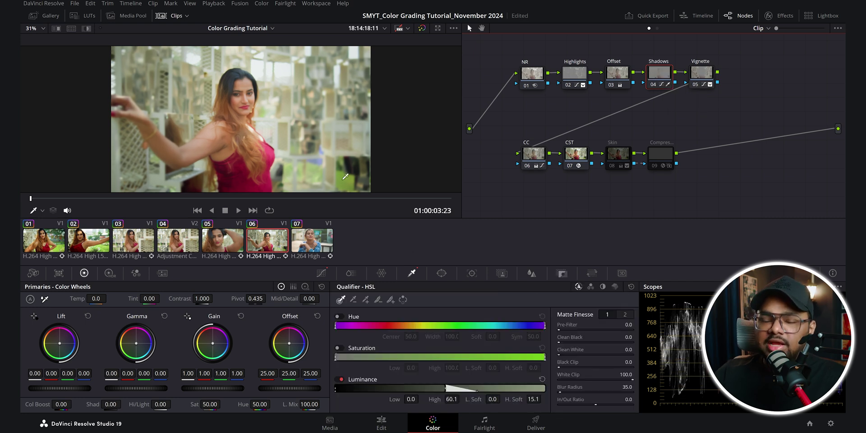
key("shift+h")
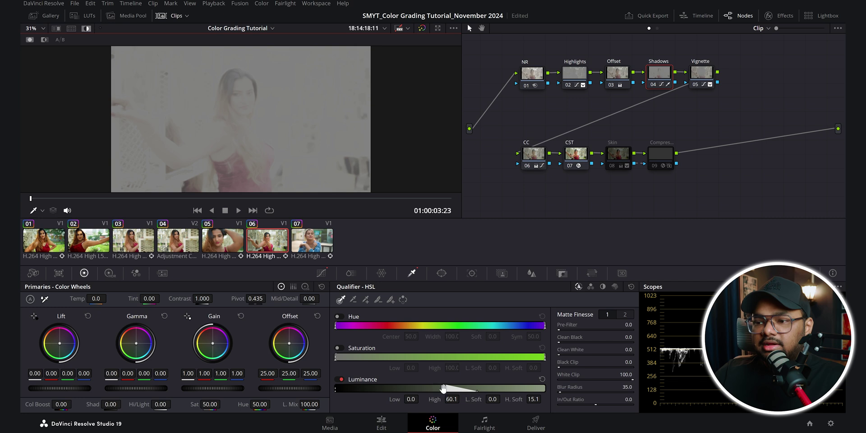
left_click_drag(388, 394, 386, 395)
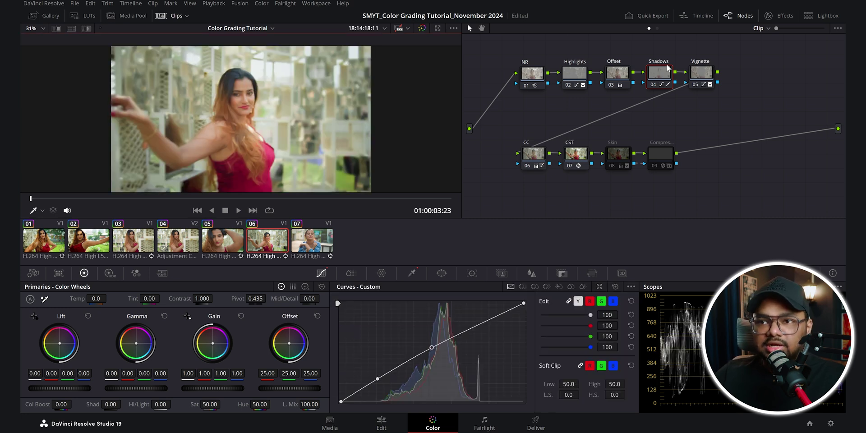
- Toggle the Shadows and Highlights nodes off and on to compare the image
key("ctrl+d")
key("ctrl+d")
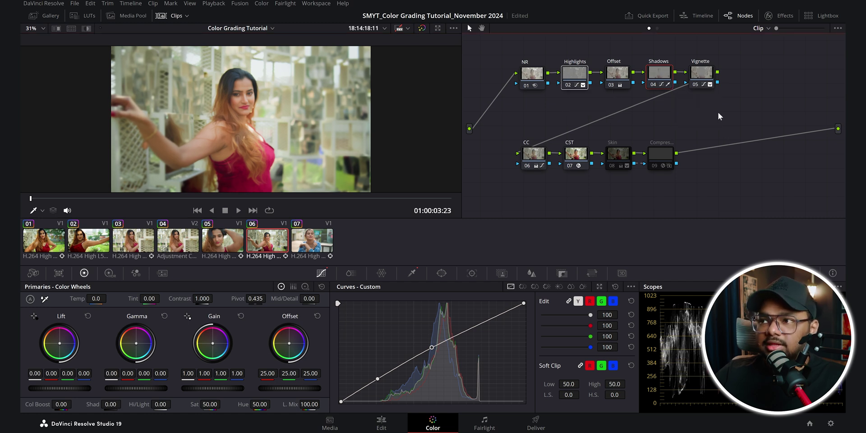
key("ctrl+d")
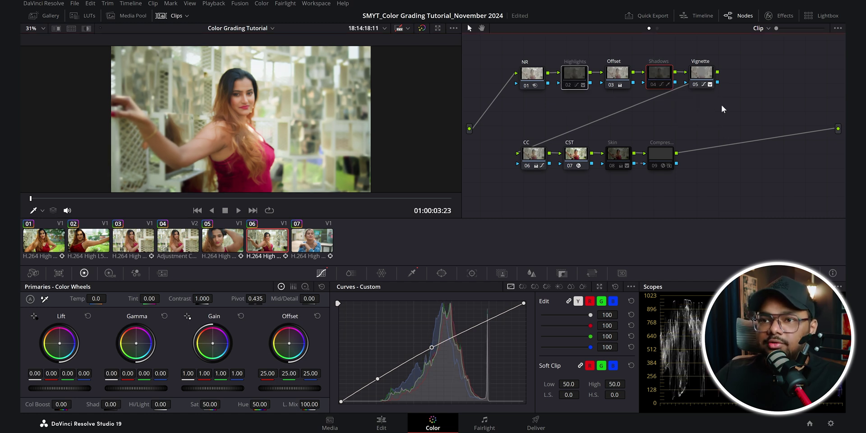
key("ctrl+d")
- Select Skin, re-enable clip 06's Compressor node, and move on to clip 07
left_click(620, 154)
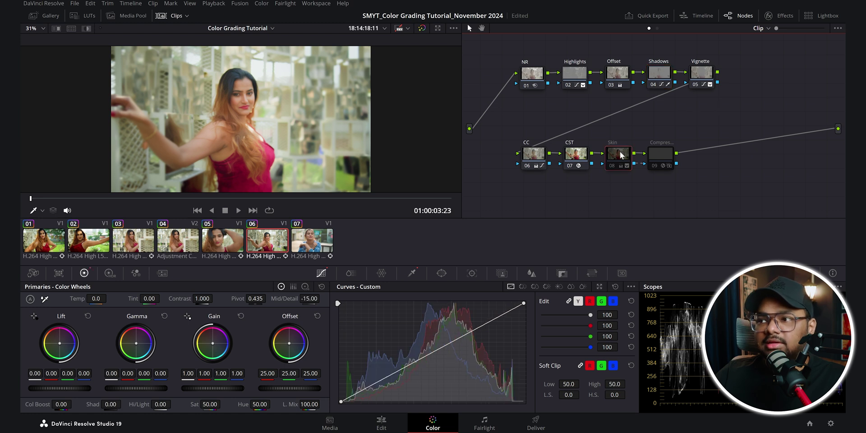
left_click(662, 152)
key("ctrl+d")
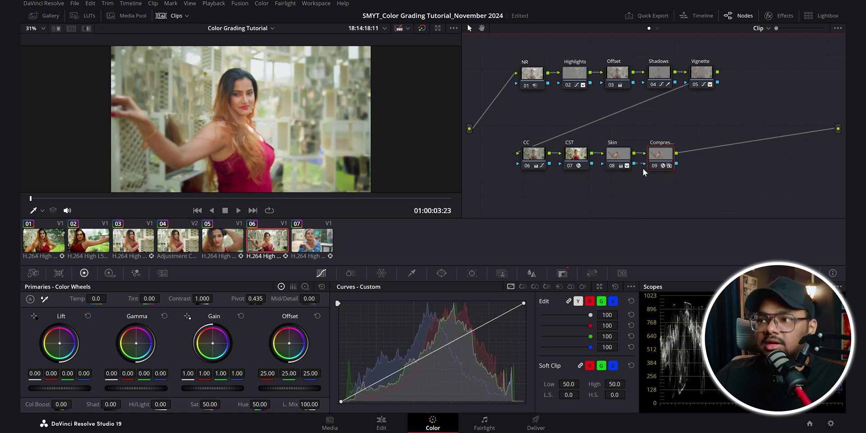
key("Down")
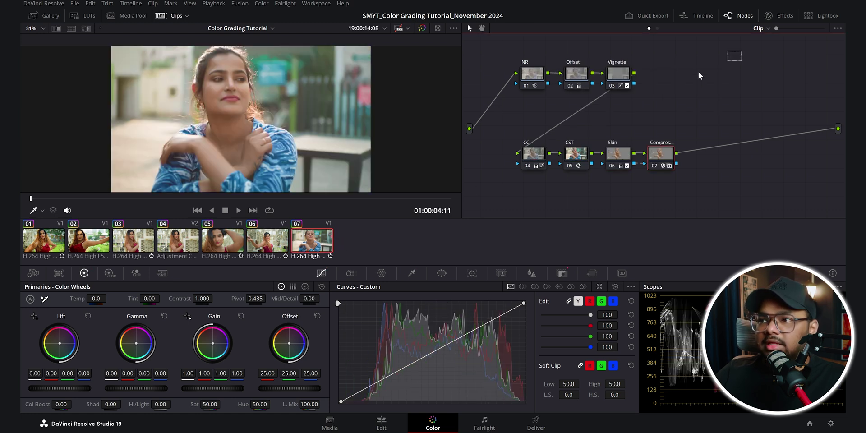
- Bypass all of clip 07's nodes, then re-enable CST, Offset and CC
key("alt+d")
left_click(581, 157)
key("ctrl+d")
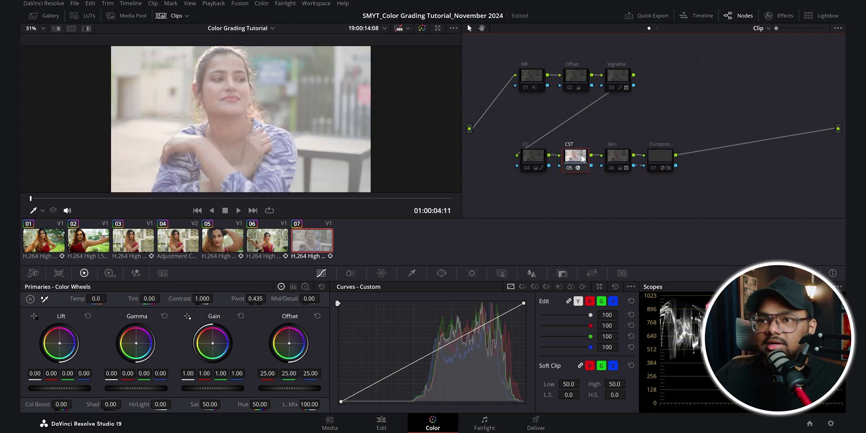
left_click(577, 75)
key("ctrl+d")
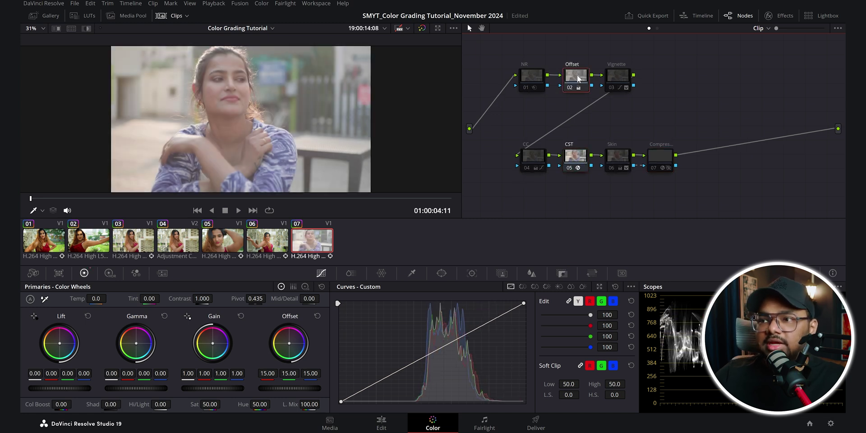
left_click(533, 156)
key("ctrl+d")
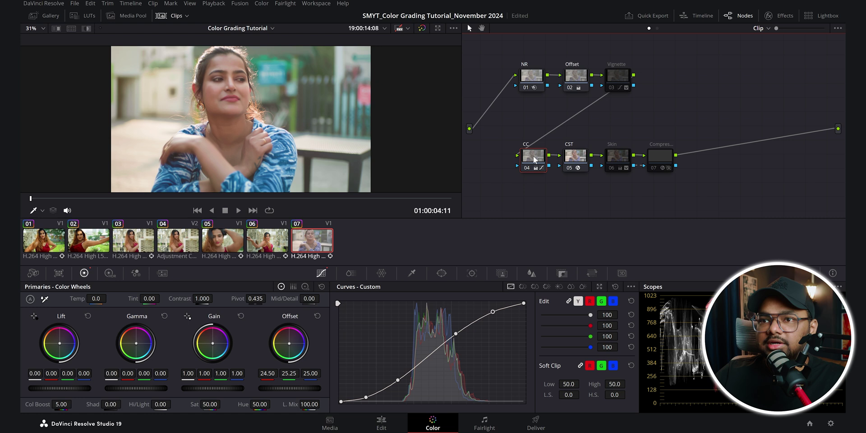
- Re-enable clip 07's Vignette, Skin and Compressor nodes
left_click(617, 75)
key("ctrl+d")
left_click(612, 154)
key("ctrl+d")
left_click(659, 154)
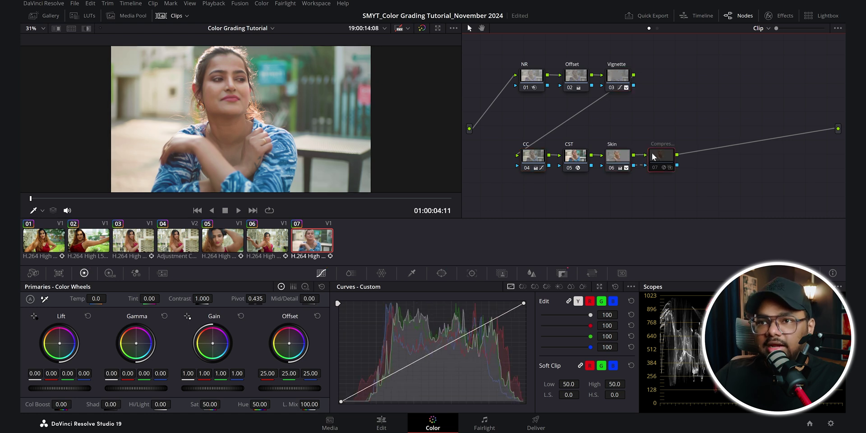
key("ctrl+d")
- Show the CC node's Hue vs Hue curve, rotated by 20, then bring up clip 03
left_click(534, 156)
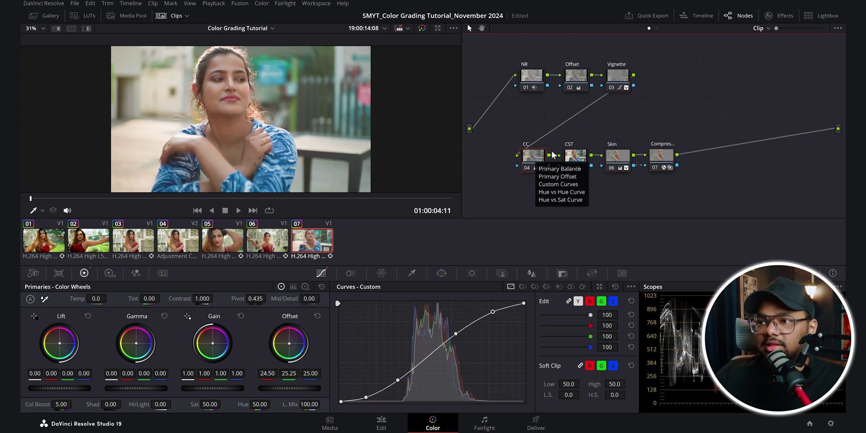
left_click(522, 286)
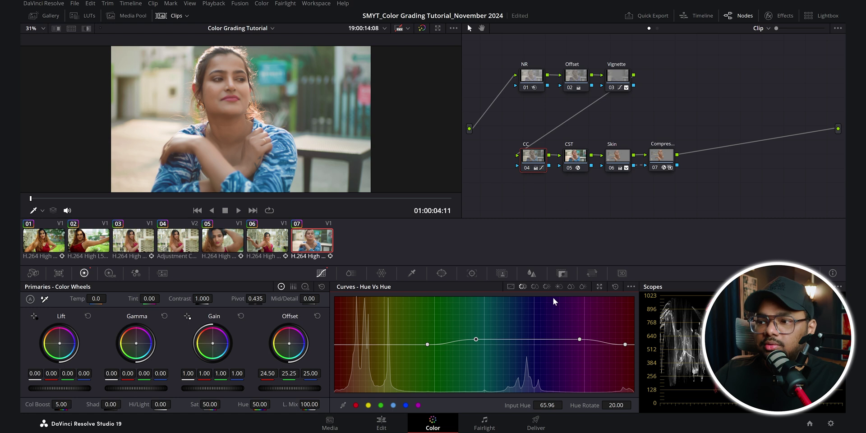
left_click(615, 286)
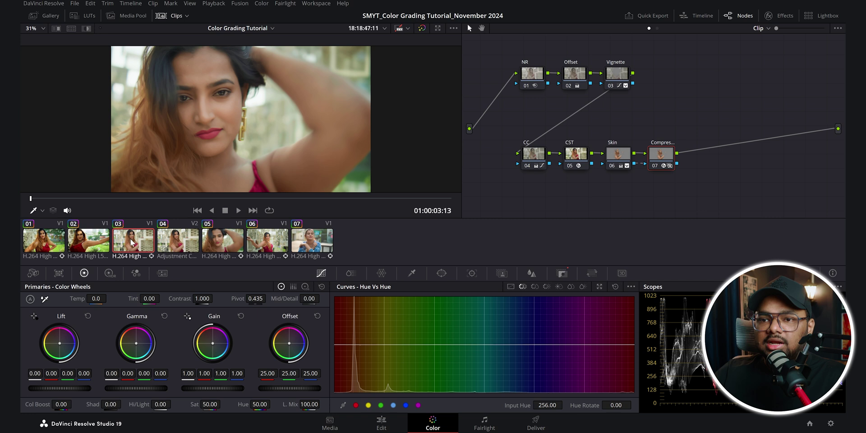
- Enable the adjustment clip's Grade node, view its Custom curves, then switch to the Edit page
left_click(177, 247)
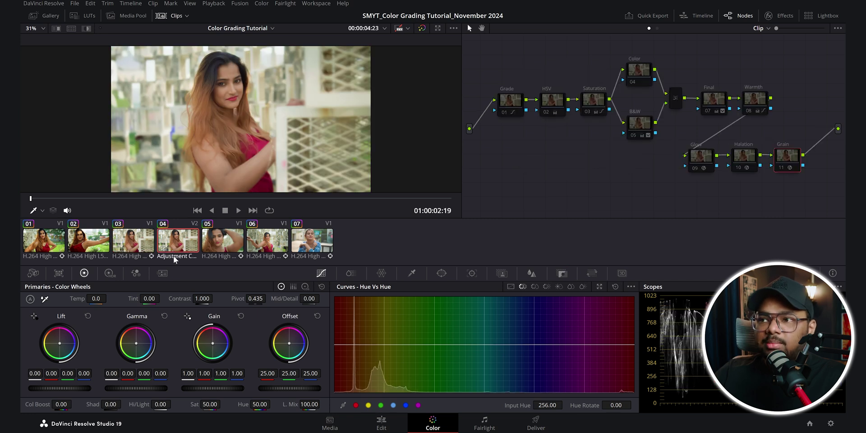
left_click(512, 104)
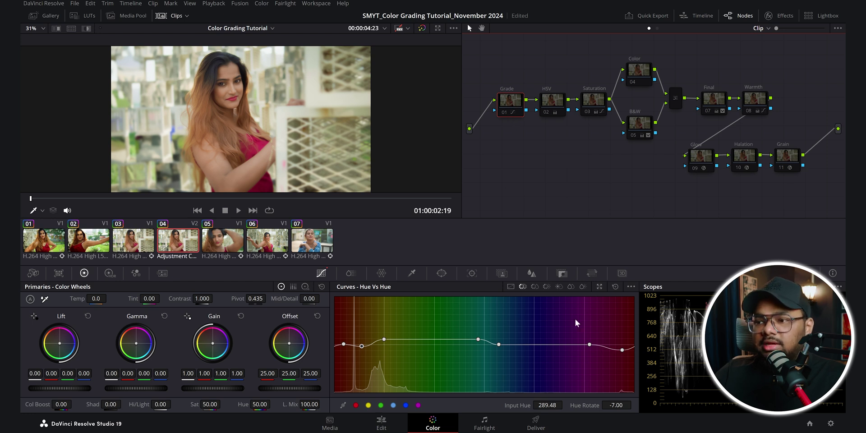
key("ctrl+d")
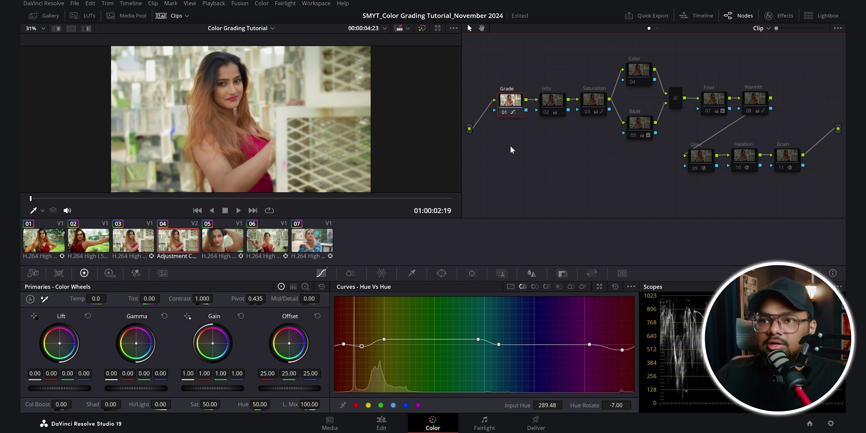
left_click(511, 287)
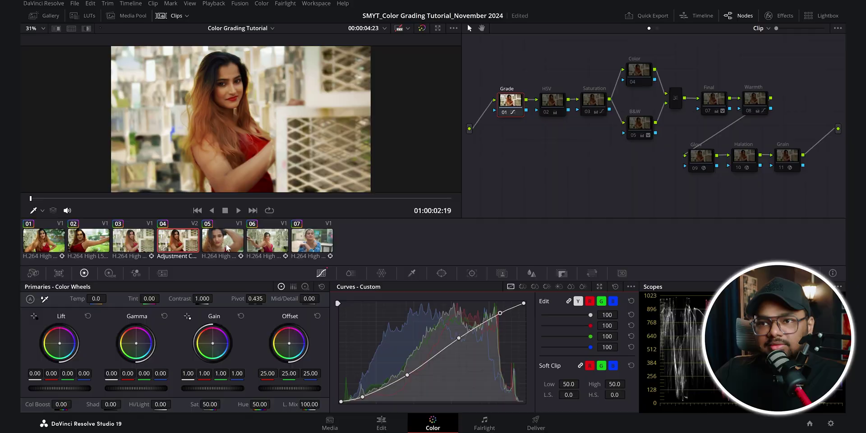
left_click(381, 423)
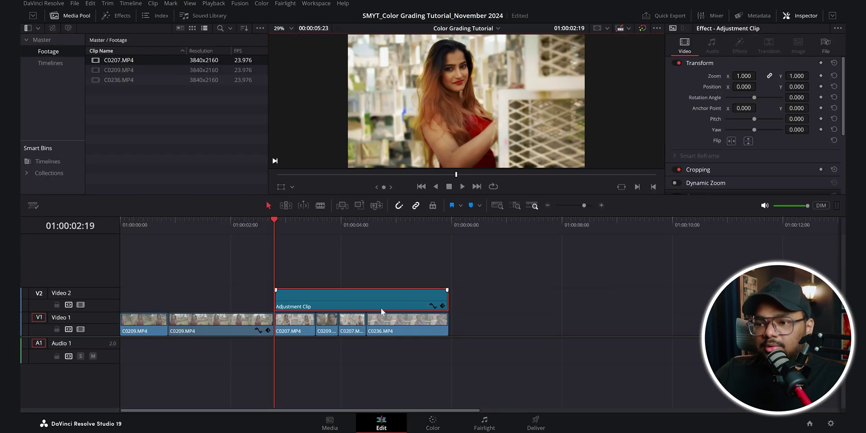
- Return to the Color page and show the Grade node's Hue vs Hue curve (289.48 rotated -7.00)
left_click(424, 420)
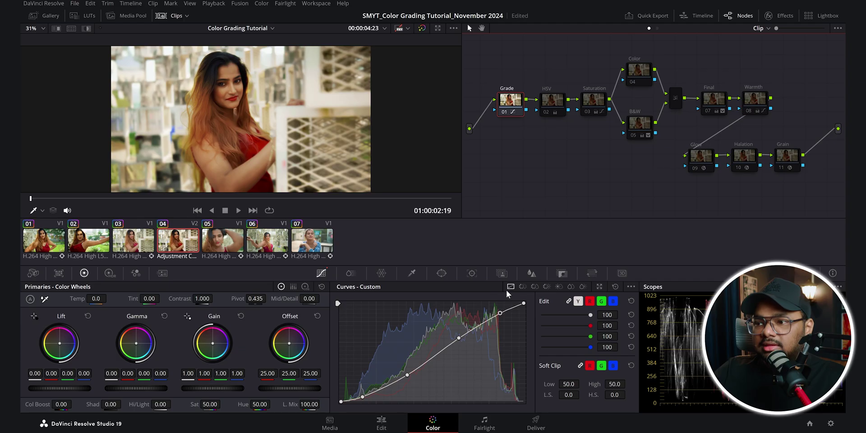
left_click(522, 286)
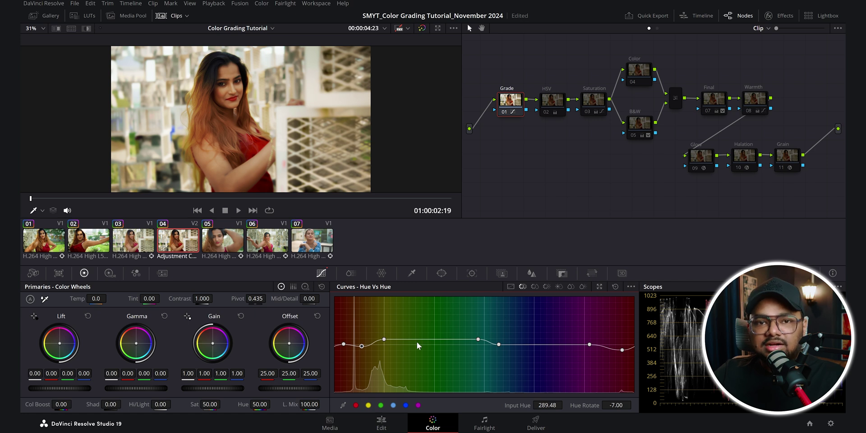
left_click(614, 287)
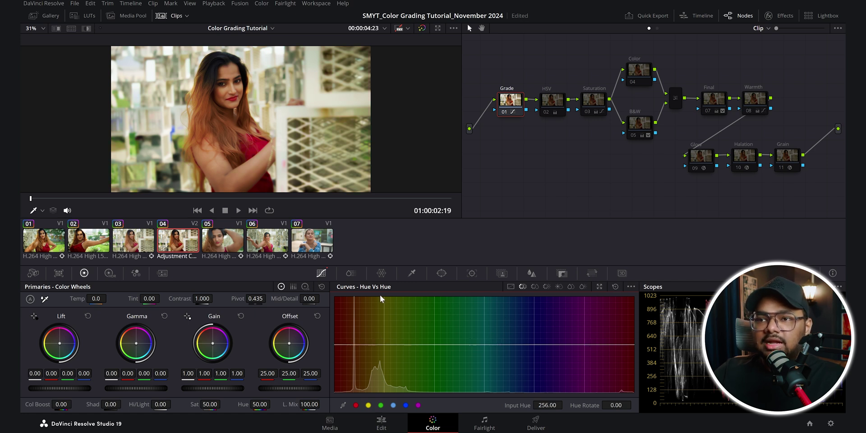
key("ctrl+z")
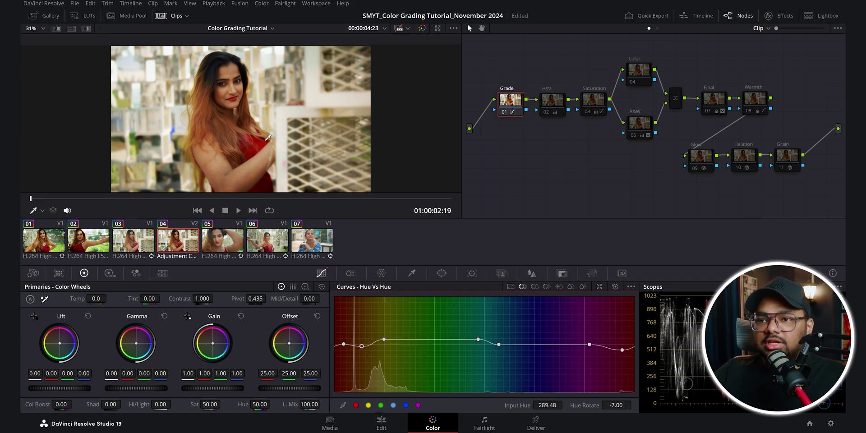
left_click(86, 199)
left_click_drag(96, 199, 121, 198)
left_click(534, 287)
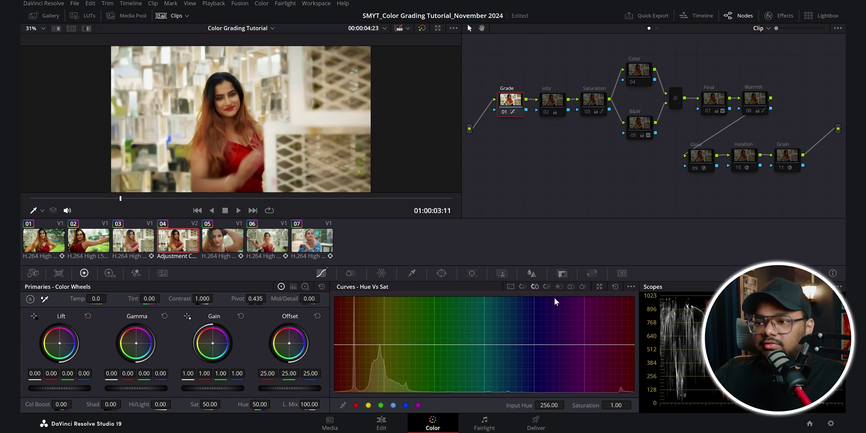
left_click(571, 287)
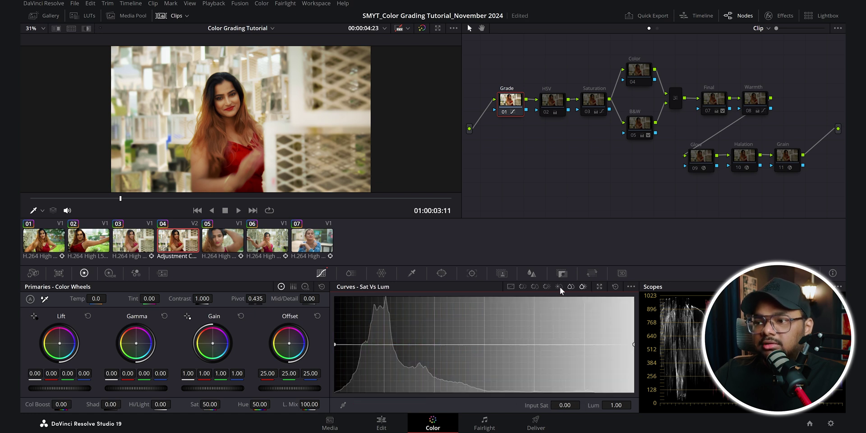
left_click(511, 286)
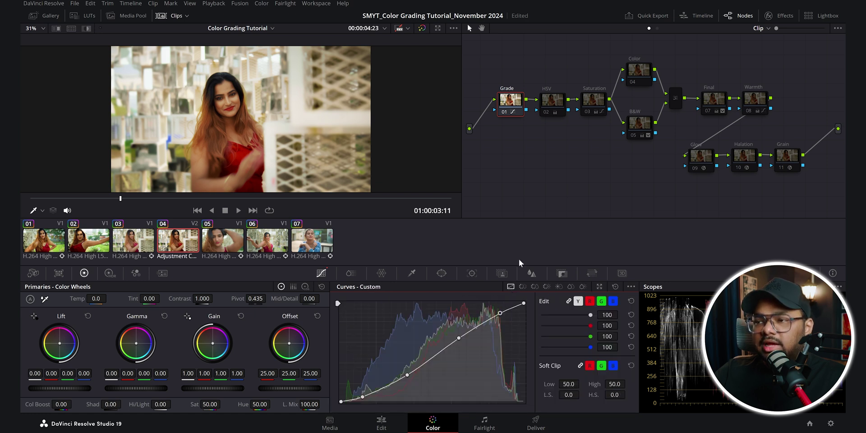
left_click(522, 289)
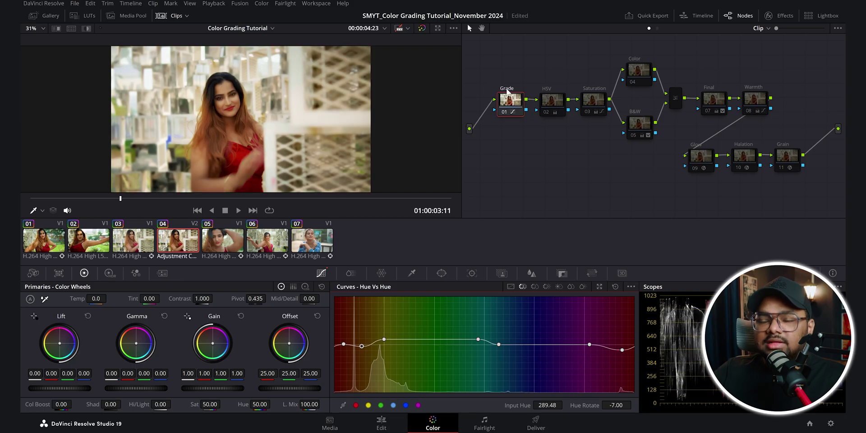
mouse_move(503, 99)
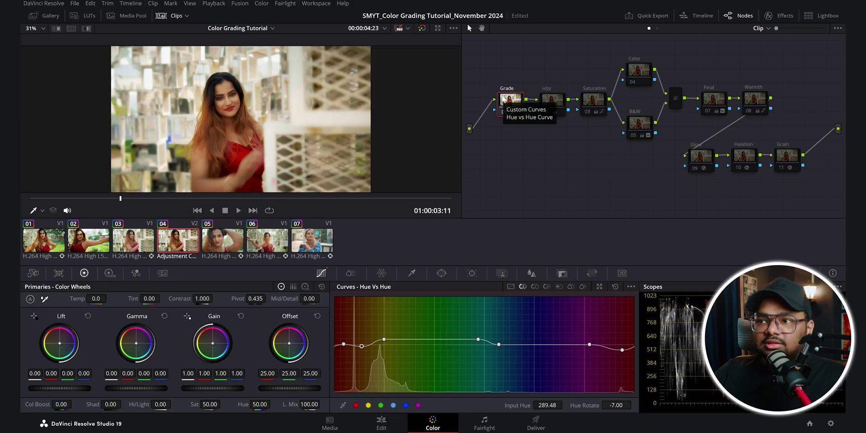
- Select the HSV node (02), Gain 1.15, and show its ColorSlice controls
left_click(551, 112)
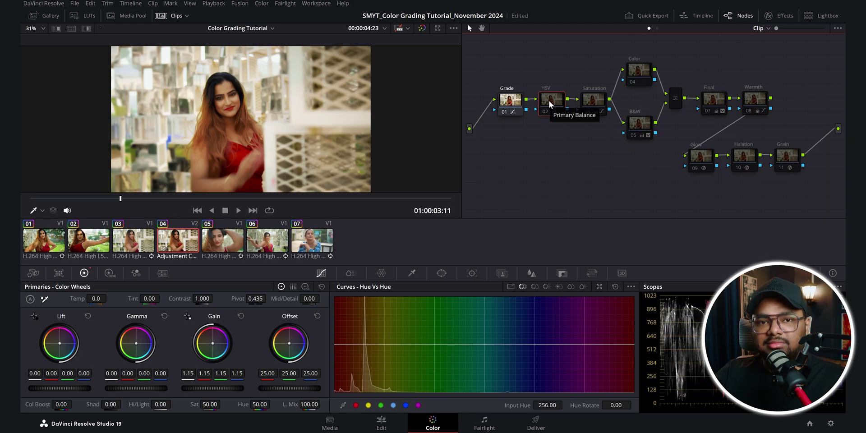
left_click(351, 272)
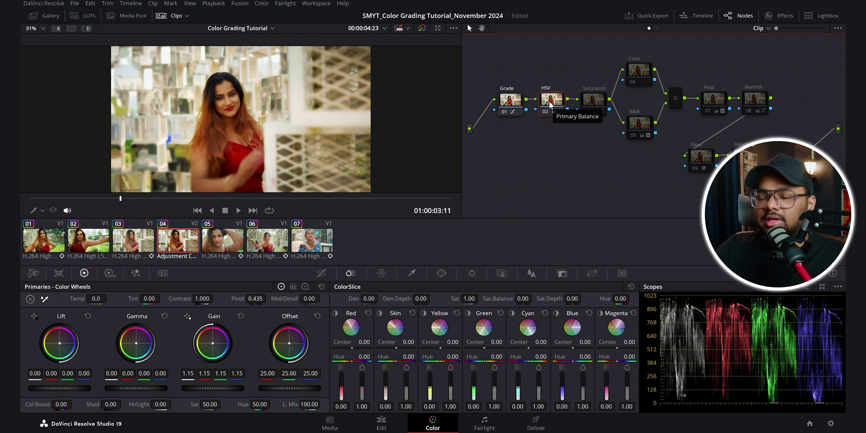
right_click(549, 101)
mouse_move(637, 209)
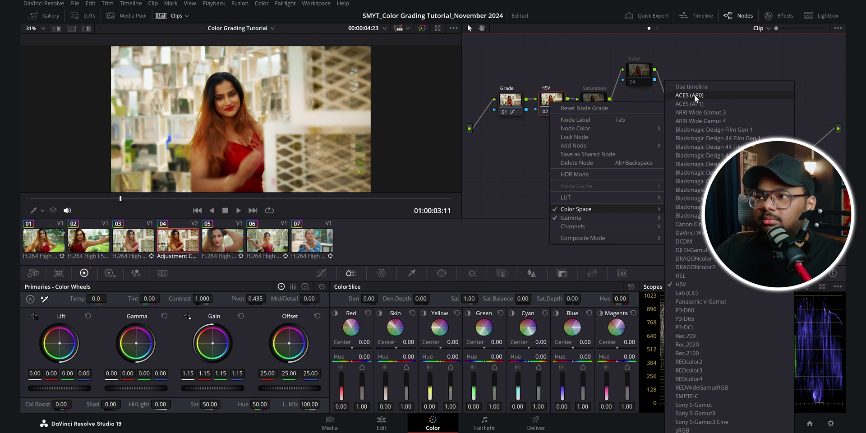
left_click(696, 279)
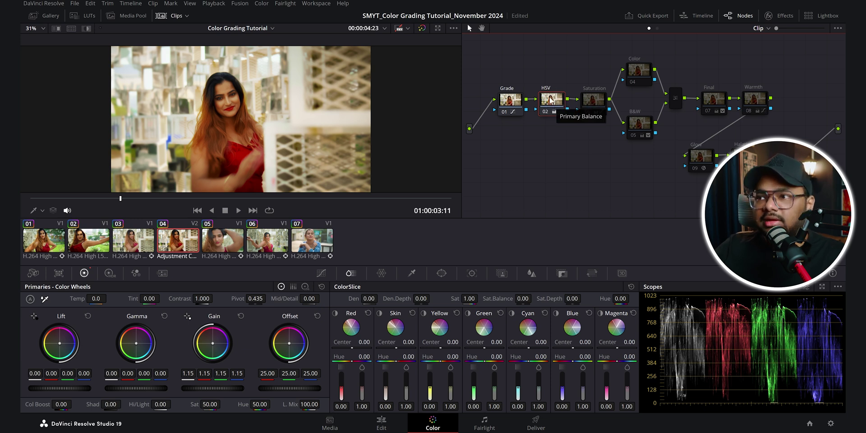
right_click(550, 100)
mouse_move(596, 221)
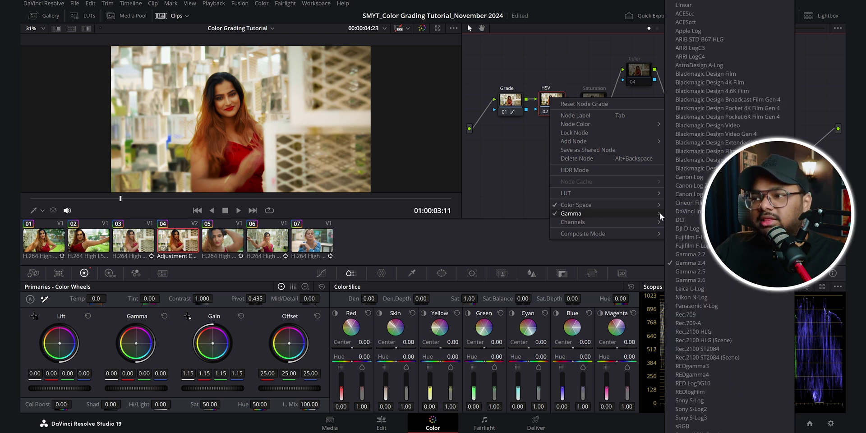
left_click(702, 263)
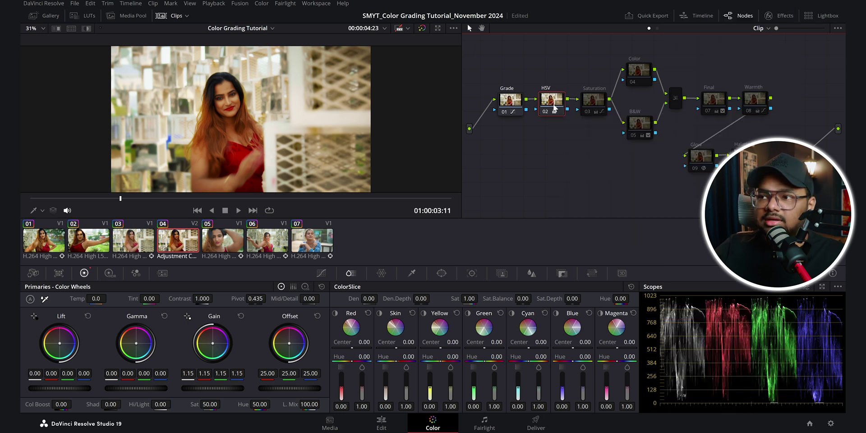
- Test the HSV node's Gain, return it to 1.15, and toggle the node to compare
left_click_drag(211, 388, 178, 388)
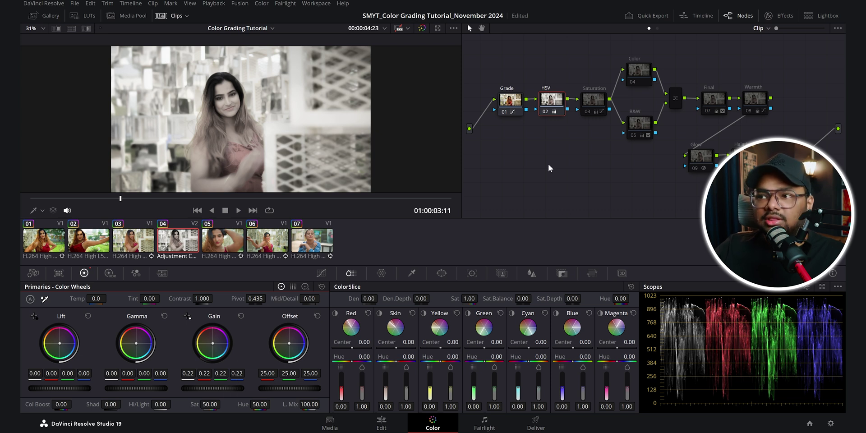
left_click_drag(178, 388, 212, 395)
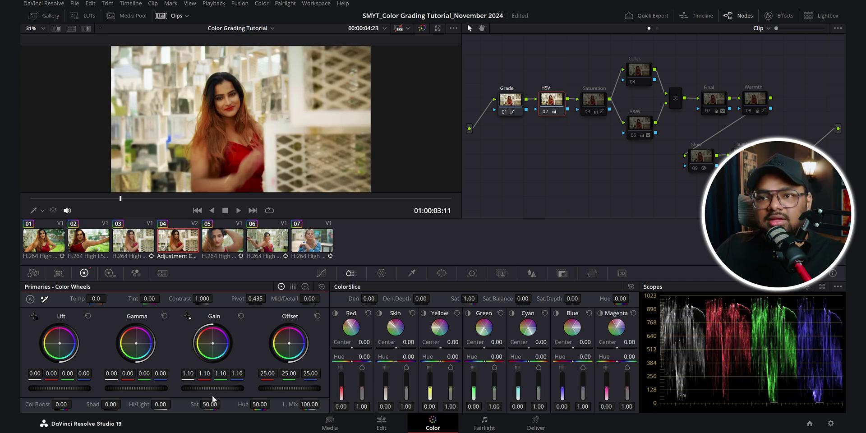
left_click_drag(212, 395, 214, 394)
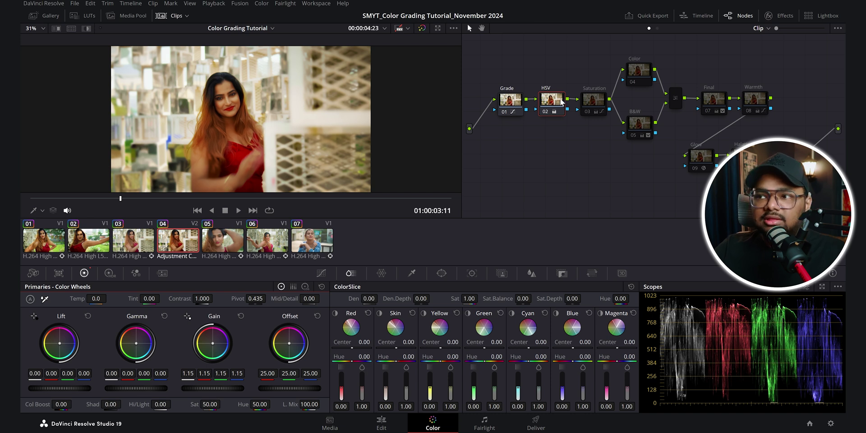
key("ctrl+d")
key("ctrl+d")
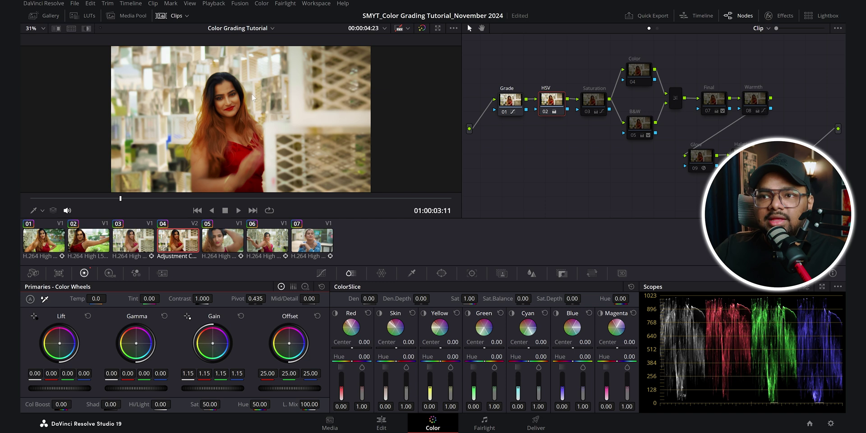
- Scrub to a later frame and re-enable the Saturation node for a 15.00 Color Boost
scroll(263, 92, "up", 5)
mouse_move(121, 197)
left_mouse_down()
mouse_move(386, 203)
mouse_move(134, 196)
left_mouse_up()
key("shift+z")
left_click(597, 98)
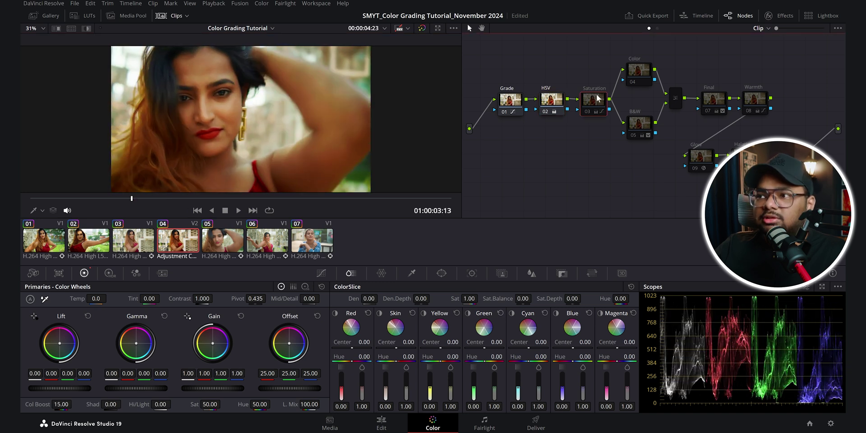
key("ctrl+d")
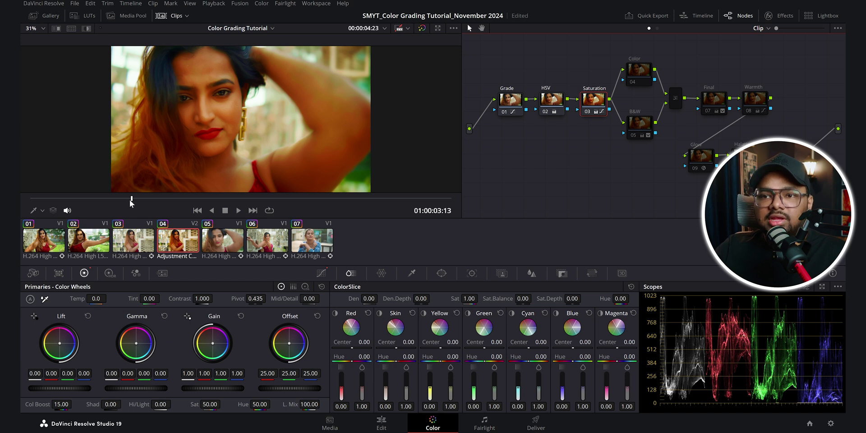
- Scrub back and display the Saturation node's Sat vs Sat curve, boosting input 0.20 to 1.15
left_click_drag(132, 199, 81, 198)
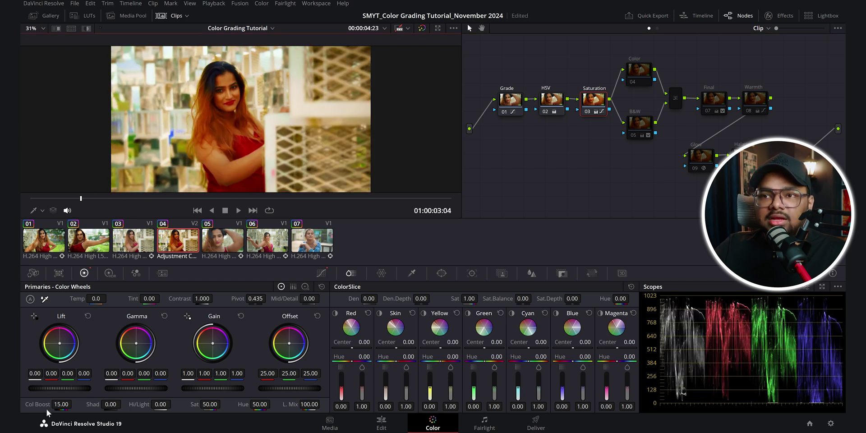
left_click(321, 273)
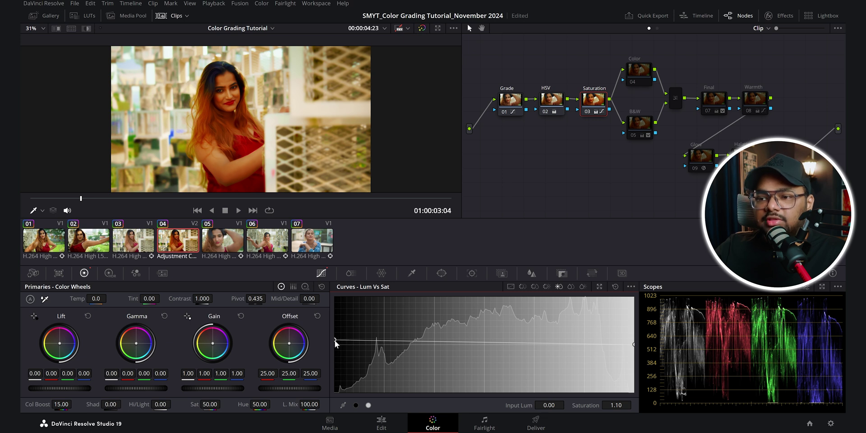
left_click(571, 286)
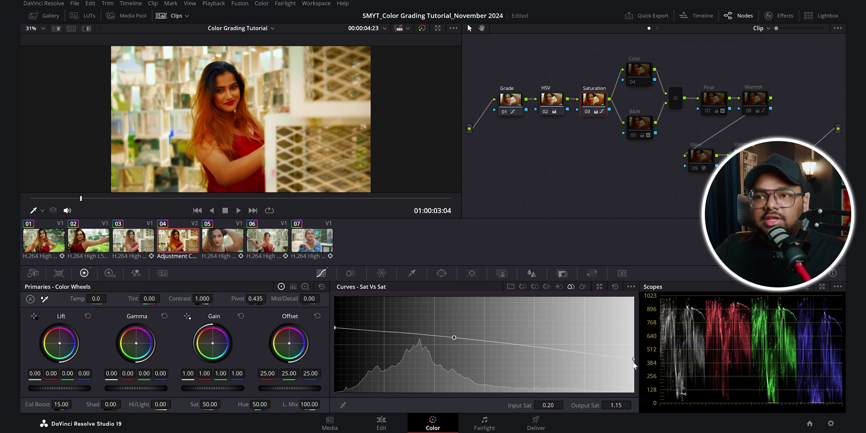
left_click(788, 292)
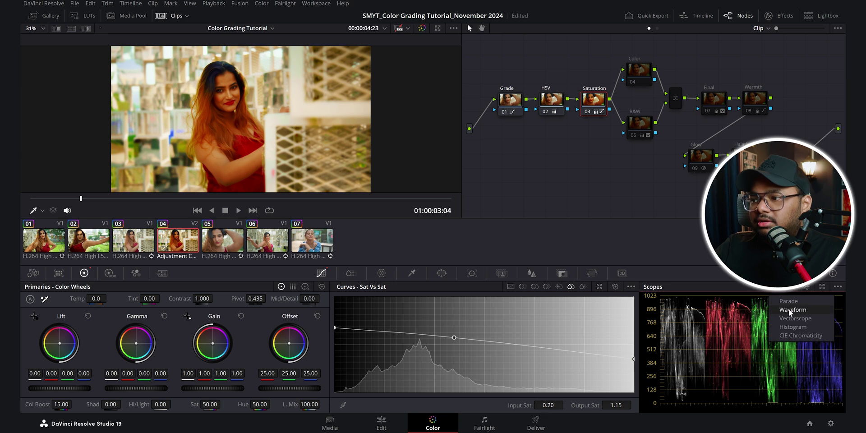
- Switch the scope to Vectorscope, reset and reshape the Sat vs Sat curve, then select Color node 04
left_click(788, 319)
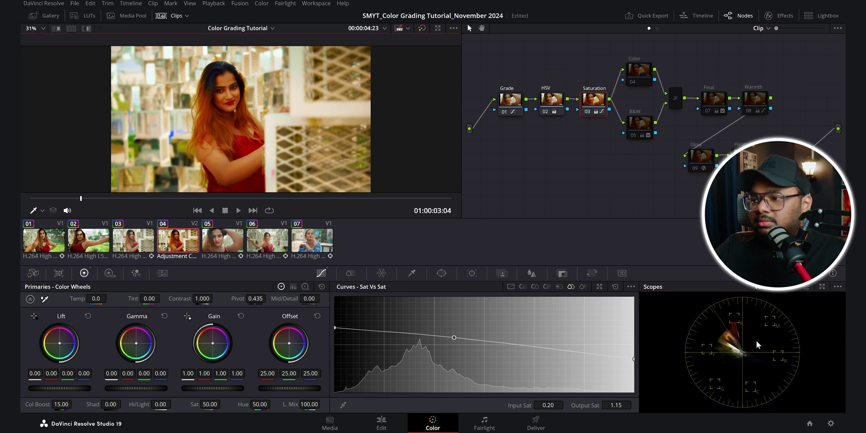
left_click(614, 286)
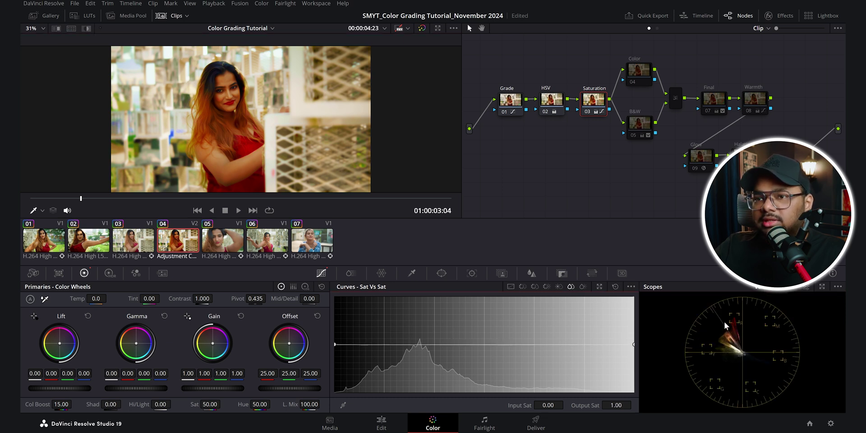
left_click_drag(633, 346, 634, 371)
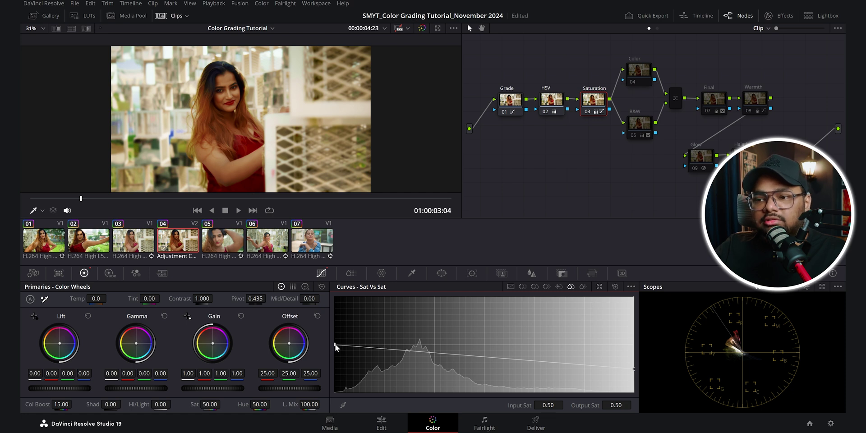
mouse_move(336, 348)
left_mouse_down()
mouse_move(326, 324)
mouse_move(322, 330)
mouse_move(338, 336)
left_mouse_up()
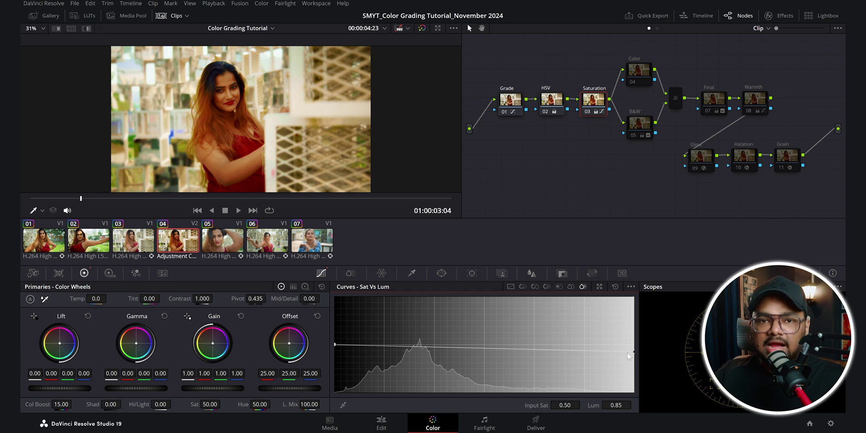
left_click_drag(634, 351, 630, 393)
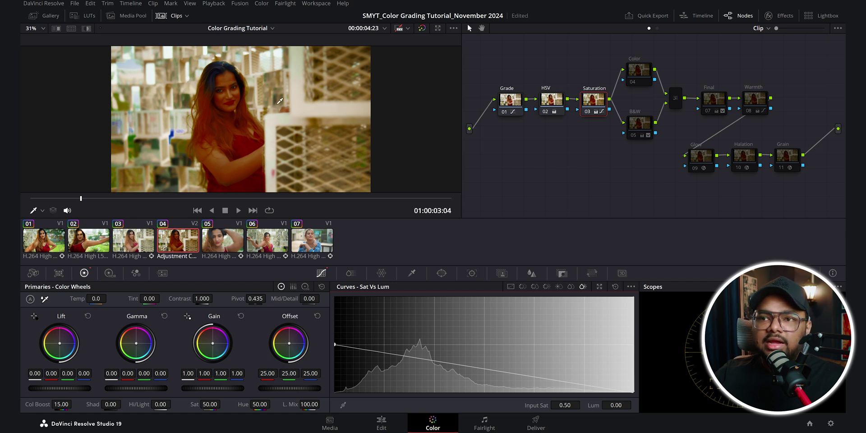
left_click(545, 89)
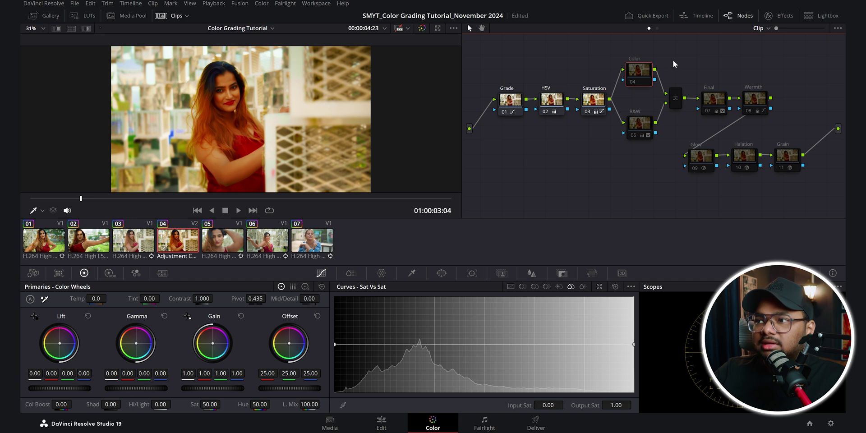
- Compare the Color and B&W branch nodes, confirming B&W has Sat 0.00 and blur radius 0.70
left_click(648, 68)
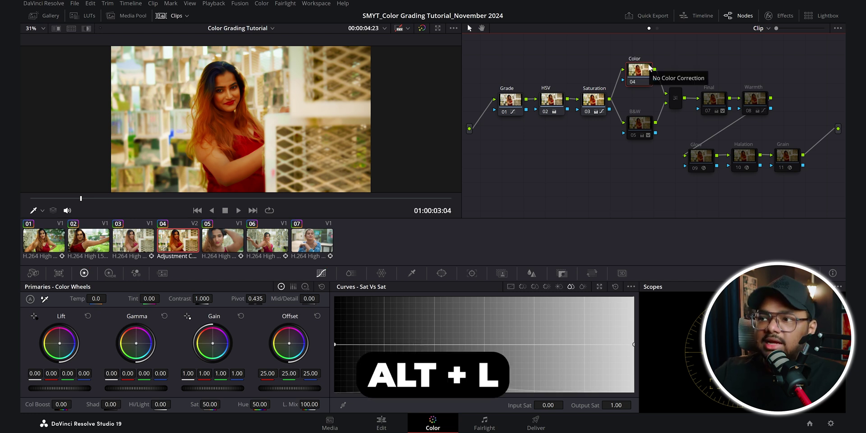
left_click(637, 134)
left_click(640, 69)
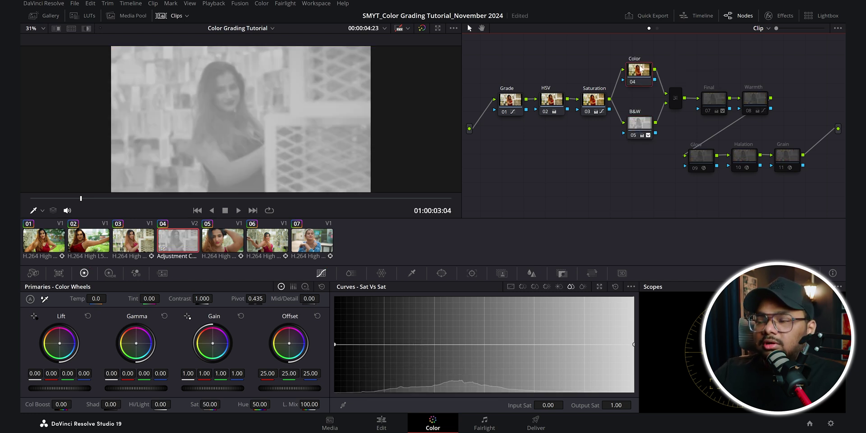
left_click(639, 125)
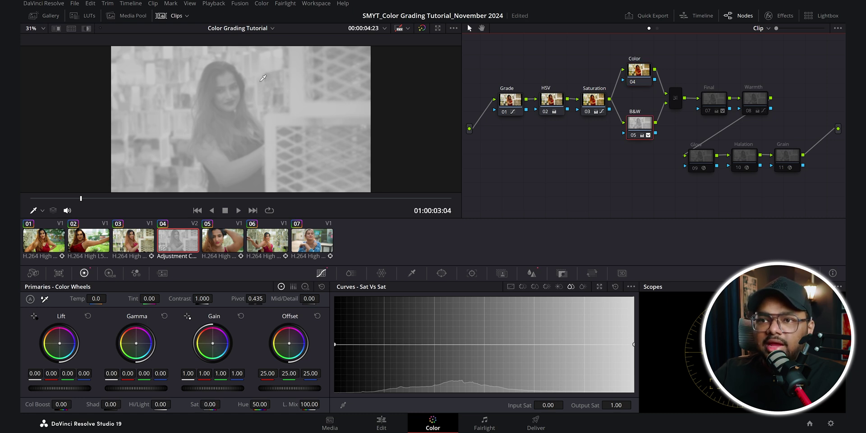
left_click(532, 273)
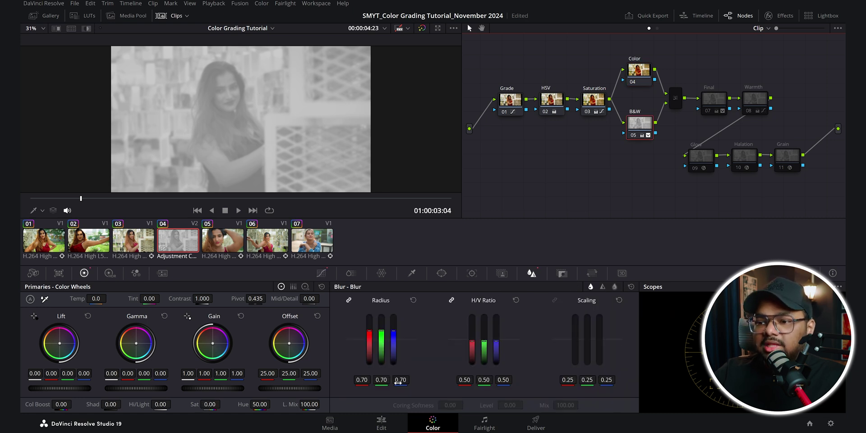
left_click(675, 96)
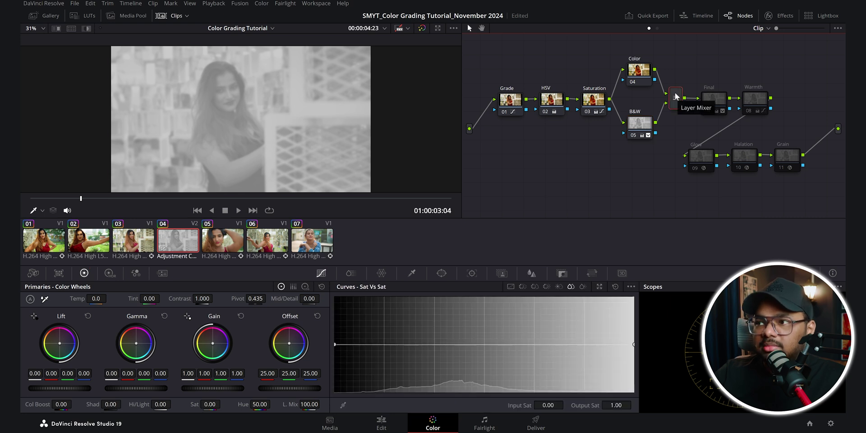
left_click(645, 126)
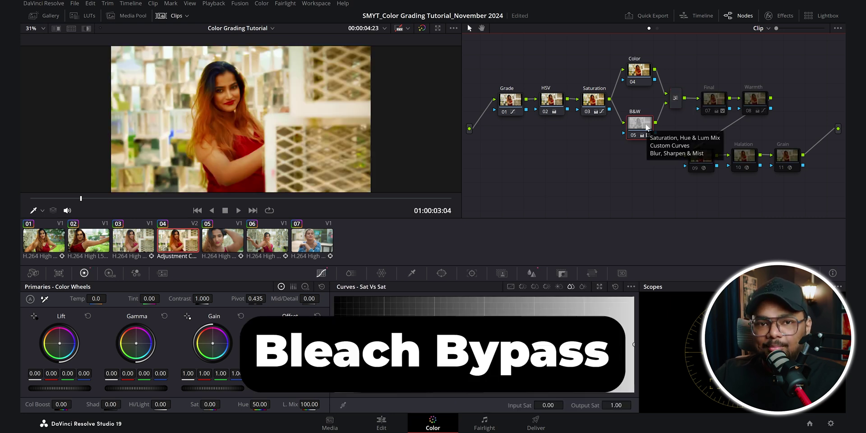
- Set the Layer Mixer's composite mode to Softlight
right_click(674, 97)
mouse_move(710, 152)
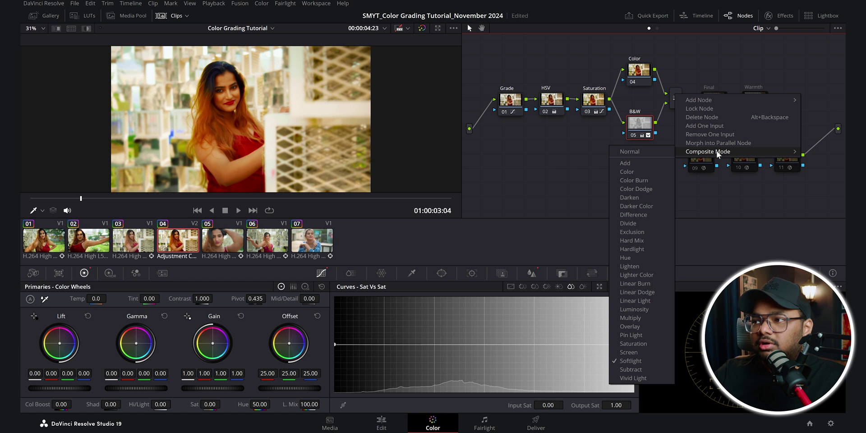
left_click(630, 360)
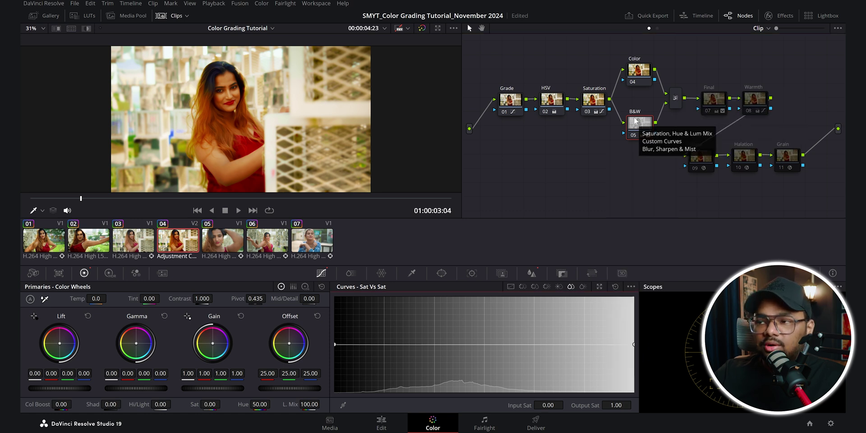
- Reset the B&W node's custom curve, then lift the black point and lower the white point
left_click(510, 286)
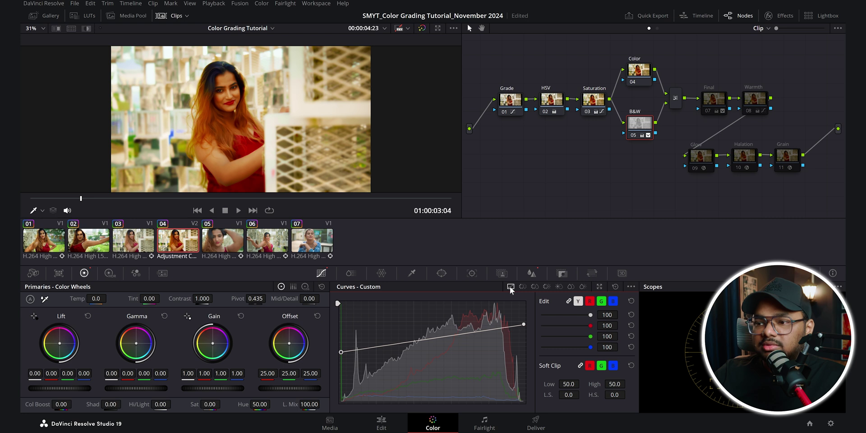
left_click(614, 286)
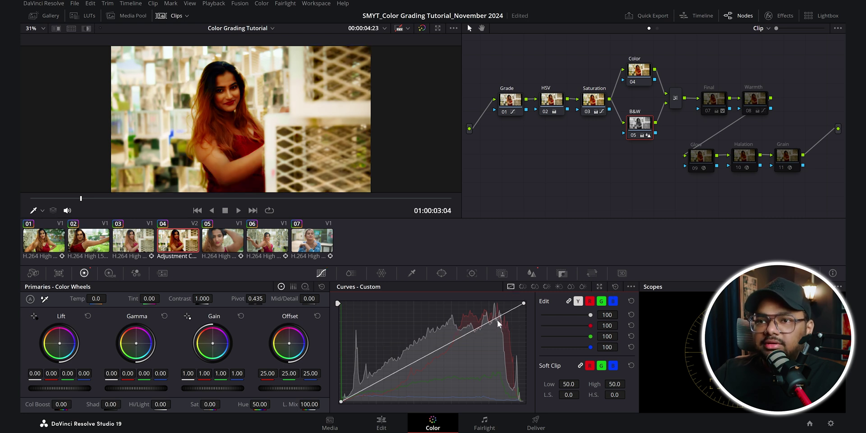
left_click_drag(341, 402, 317, 345)
left_click_drag(523, 303, 523, 325)
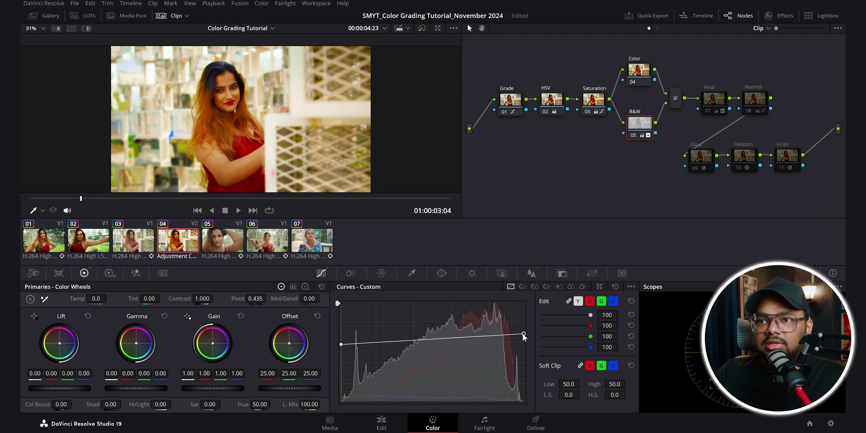
left_click_drag(677, 56, 630, 149)
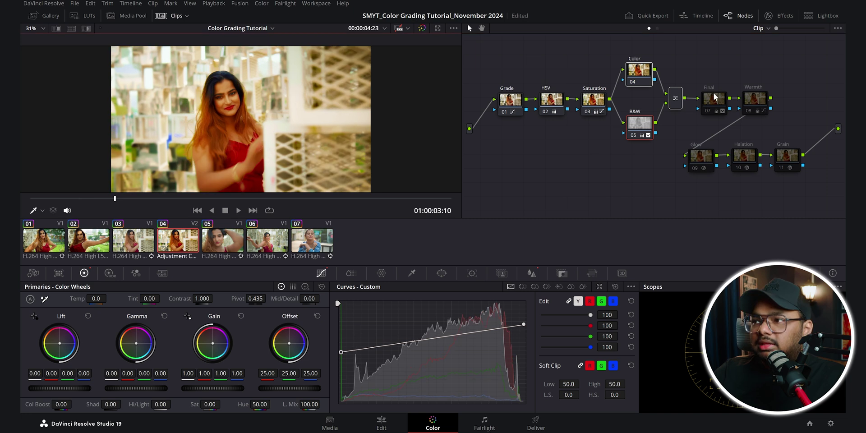
left_click(714, 97)
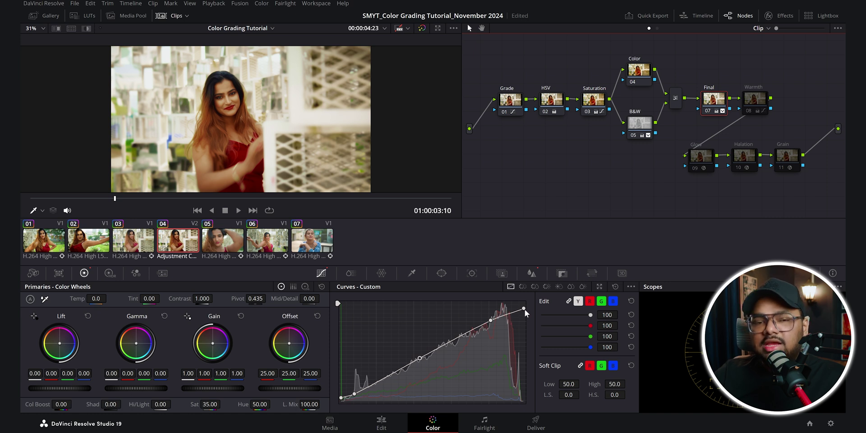
left_click(192, 195)
left_click_drag(192, 195, 356, 195)
left_click(534, 286)
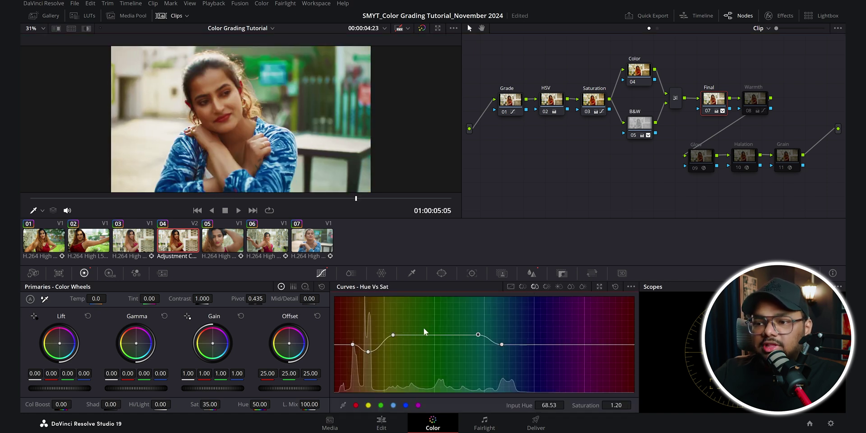
key("Up")
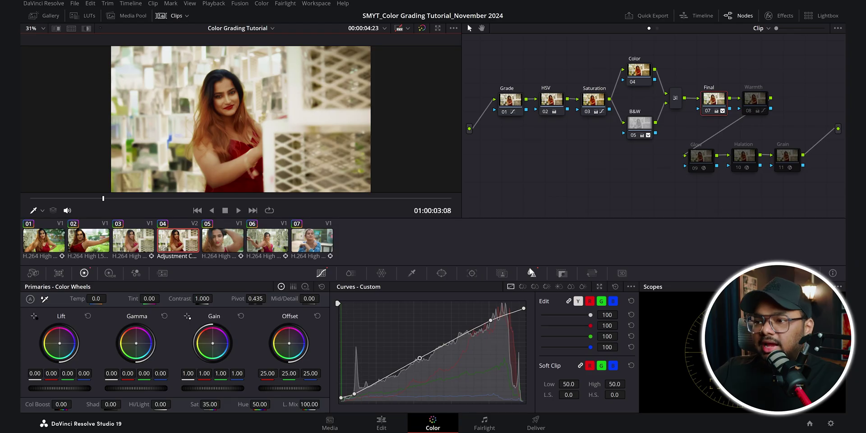
- Check the Final node's 0.51 blur by zooming in on the face, then select Warmth
left_click(531, 273)
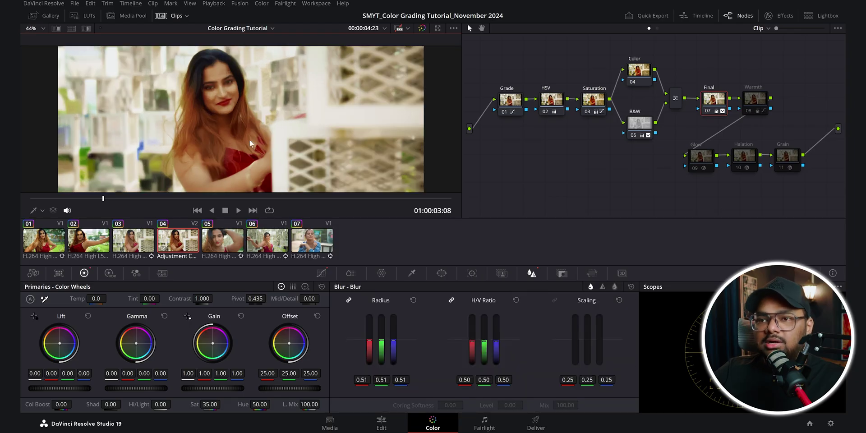
scroll(225, 92, "up", 5)
left_click_drag(349, 198, 369, 204)
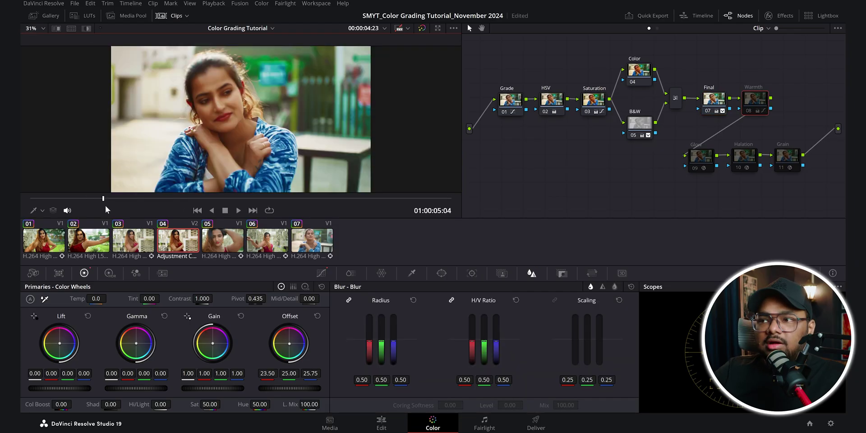
left_click_drag(105, 204, 120, 204)
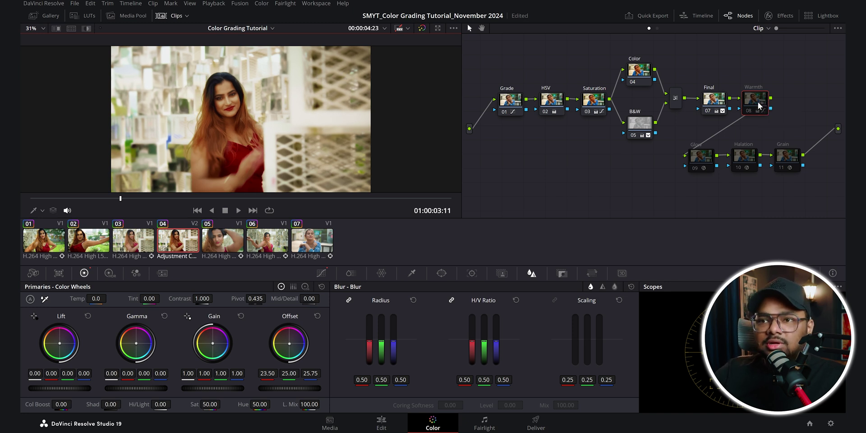
- Enable the Warmth node with Ctrl+D and preview the warmed clip full-screen
key("ctrl+d")
left_click(321, 273)
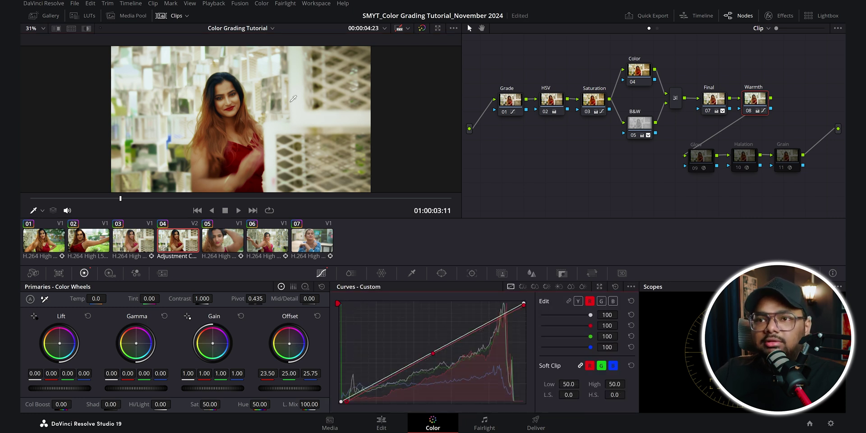
key("ctrl+f")
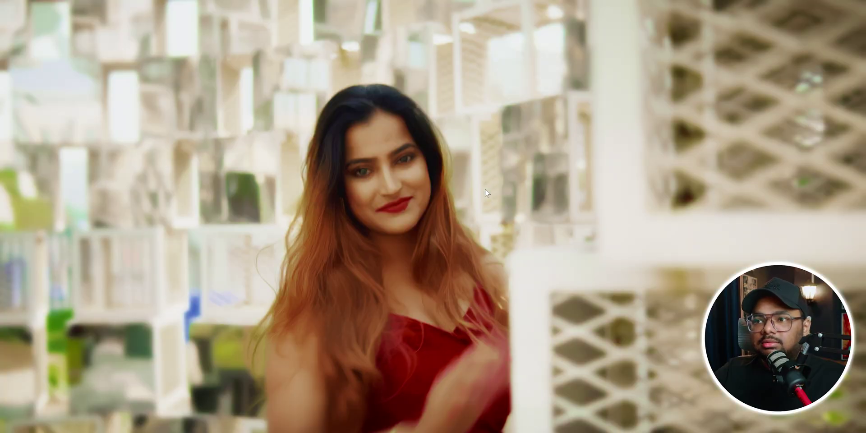
key("Escape")
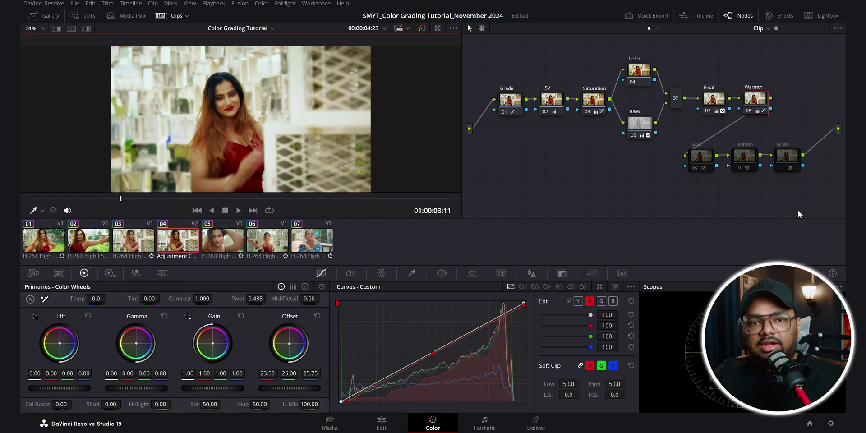
- Enable the Grain node, toggling it with Ctrl+D to compare the film grain
left_click(787, 157)
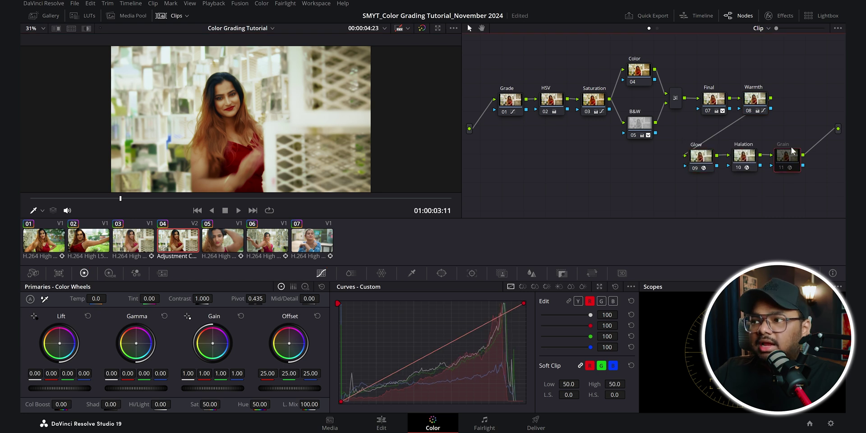
key("ctrl+d")
key("ctrl+d")
scroll(270, 133, "up", 5)
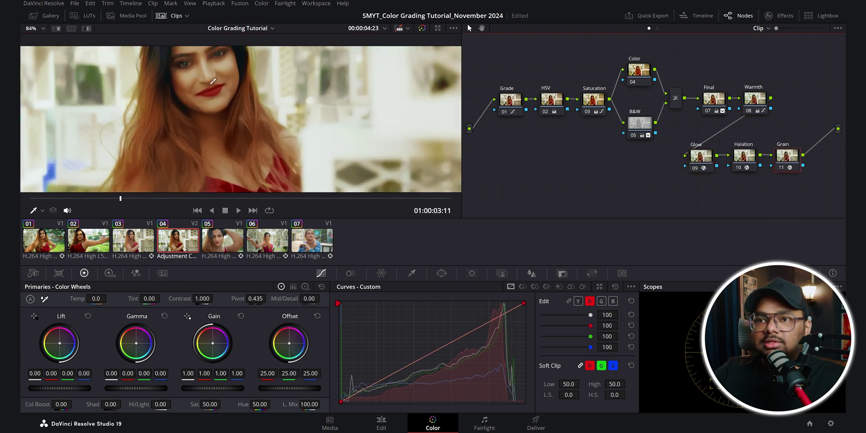
key("ctrl+d")
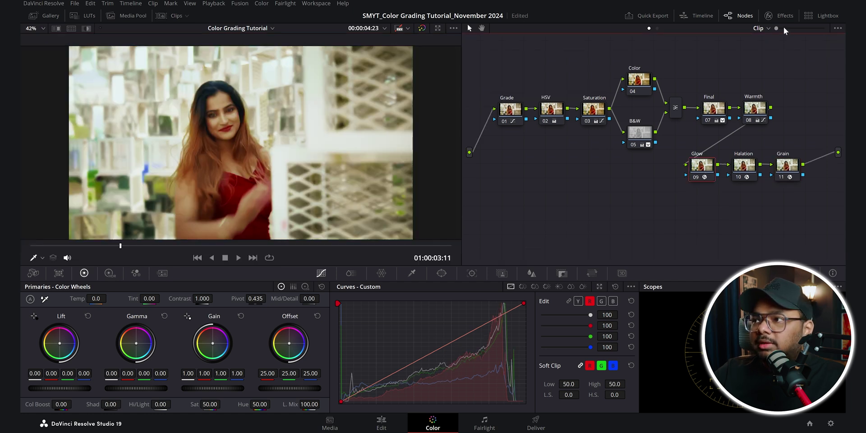
- Step through the Glow, Halation and Film Grain effect settings, ending on Overlay at 0.500 opacity
left_click(778, 15)
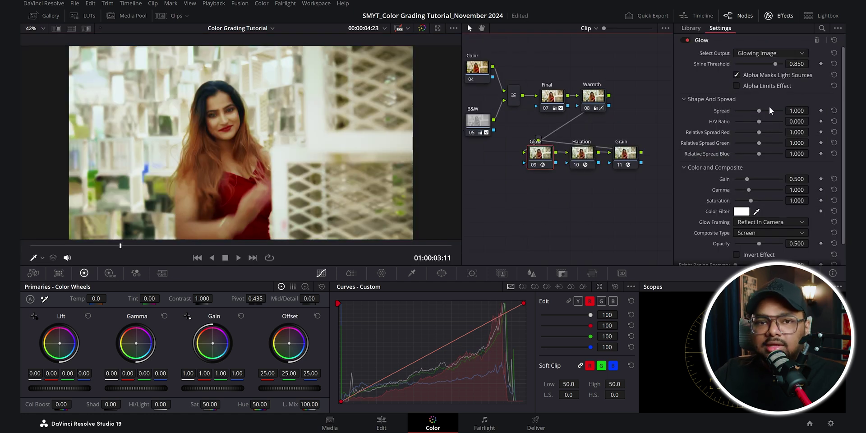
key("alt+shift+apostrophe")
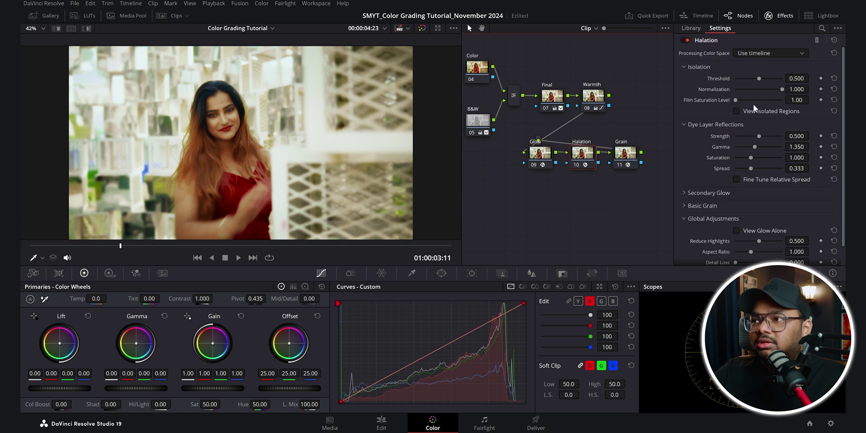
key("alt+shift+apostrophe")
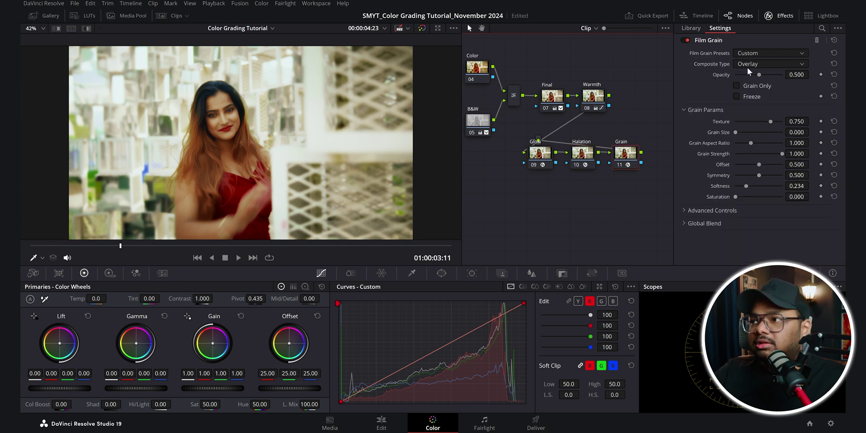